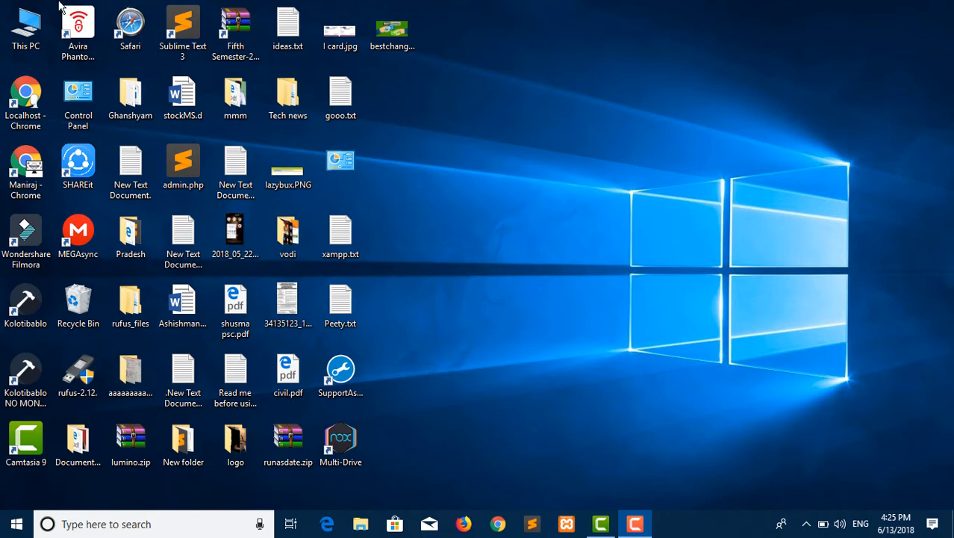
# Open the Programs folder inside Downloads on this PC
pyautogui.doubleClick(30, 33)
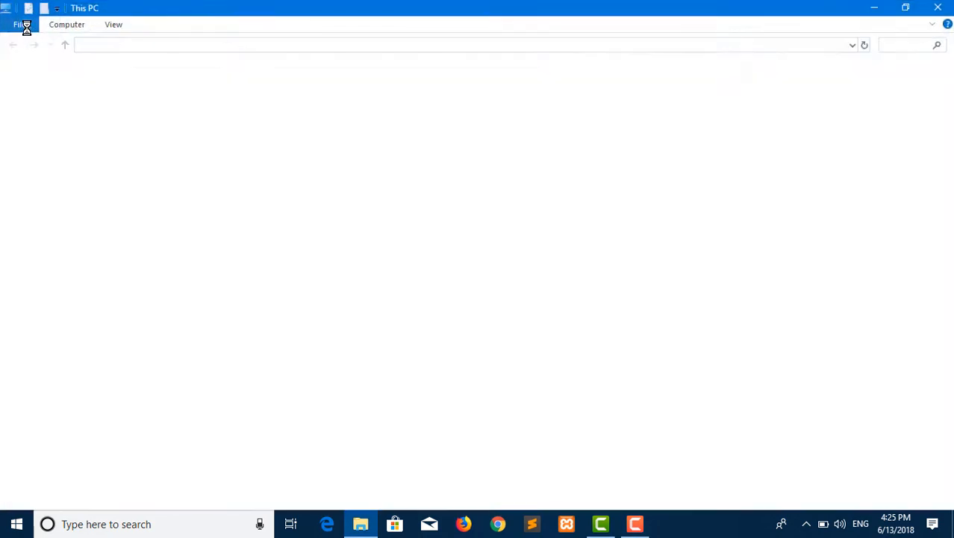
pyautogui.click(47, 110)
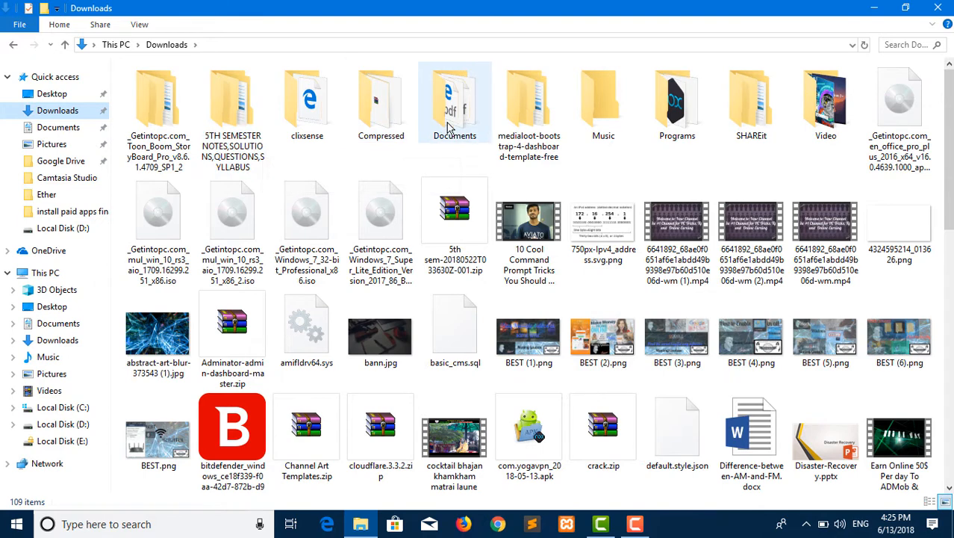
pyautogui.click(681, 95)
pyautogui.doubleClick(681, 96)
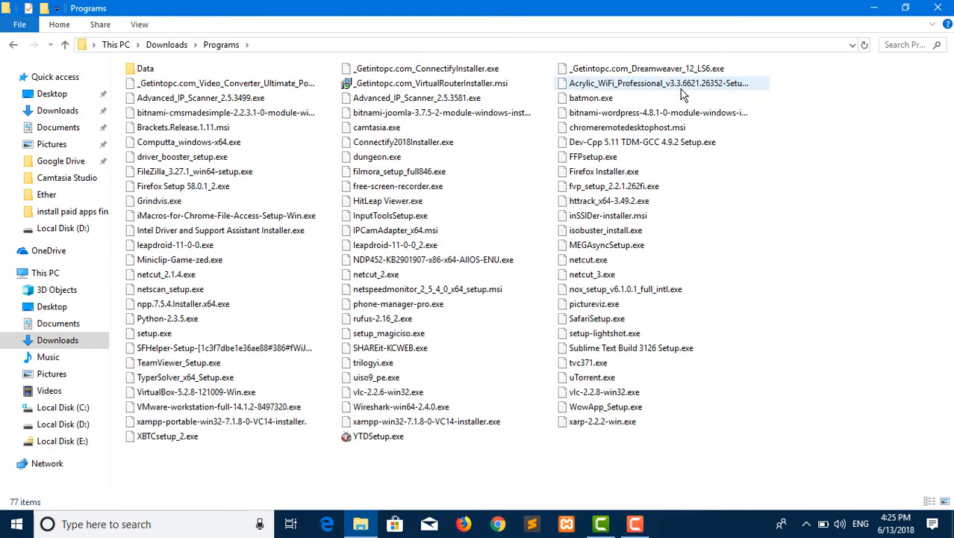
# Launch the VMware-workstation-full-14.1.2-8497320.exe installer and minimize the folder window
pyautogui.press('v')
pyautogui.press('l')
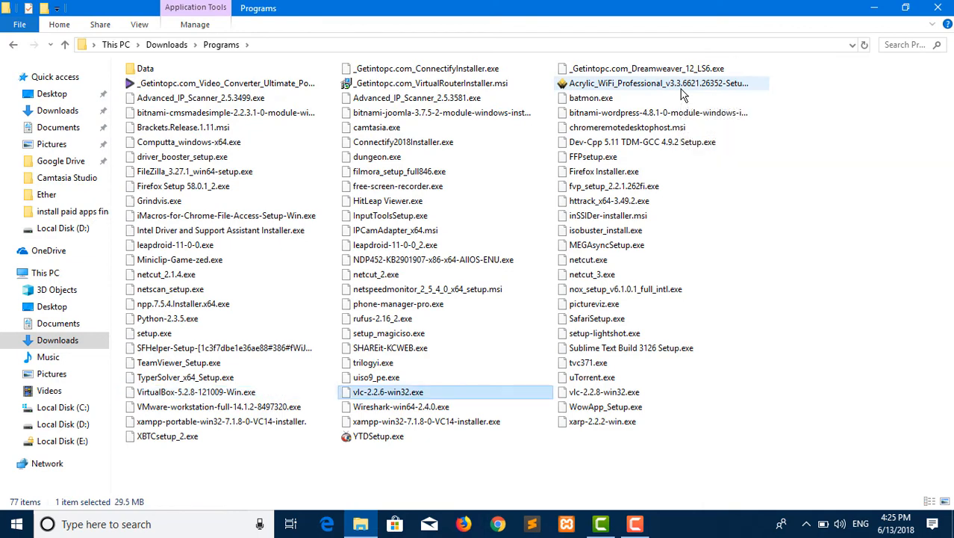
pyautogui.click(206, 410)
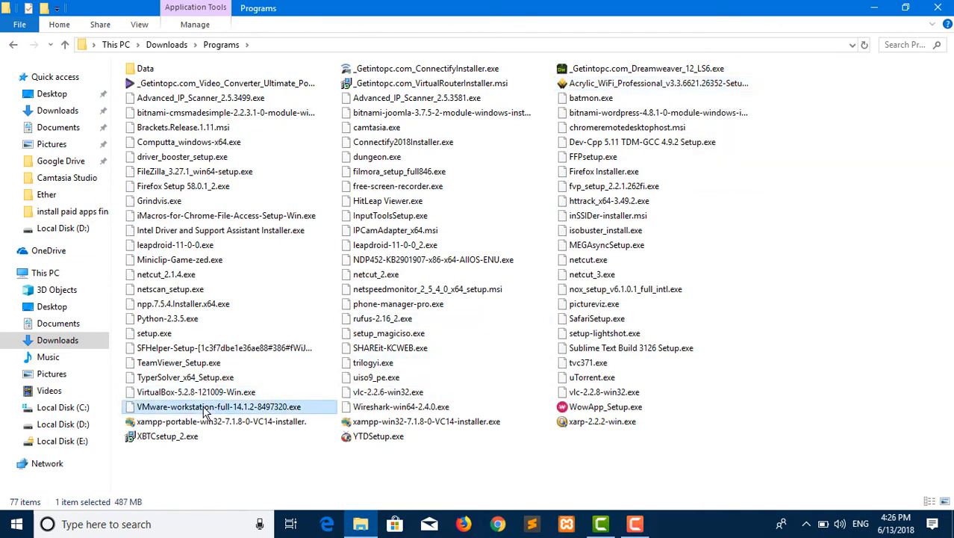
pyautogui.doubleClick(207, 413)
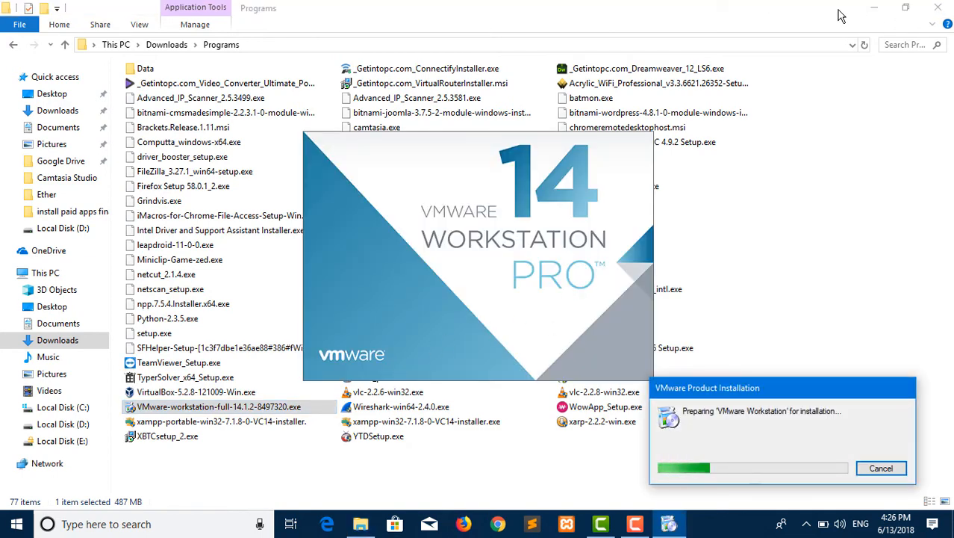
pyautogui.click(878, 7)
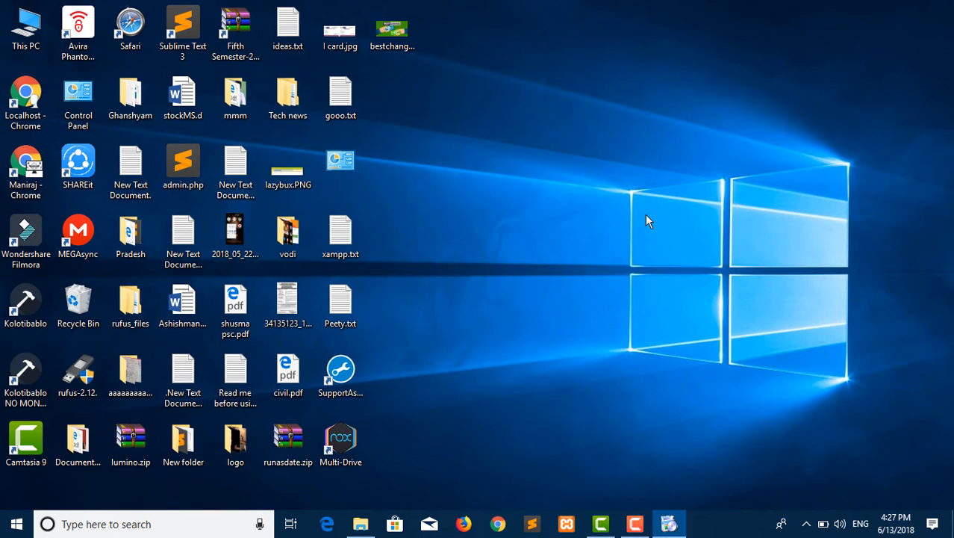
pyautogui.moveTo(669, 523)
pyautogui.rightClick(715, 242)
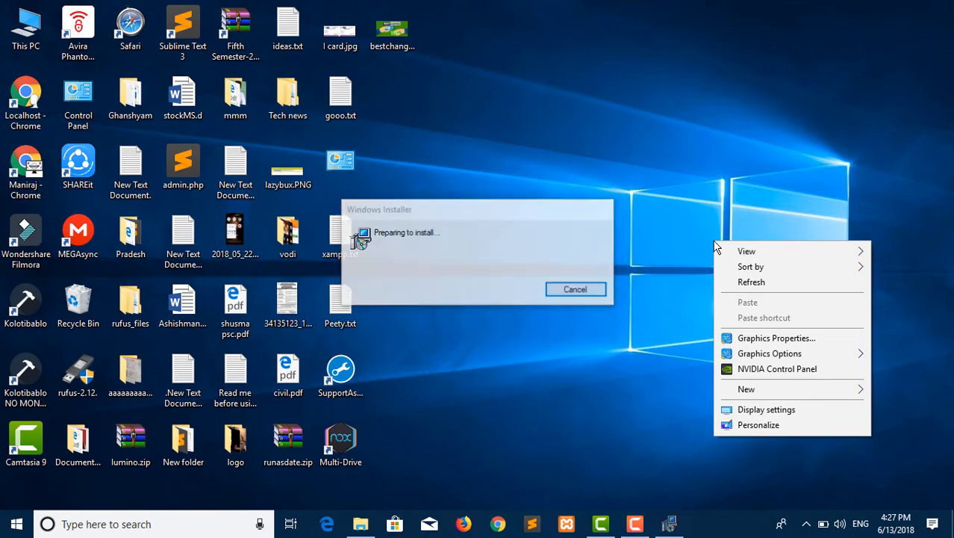
pyautogui.click(744, 284)
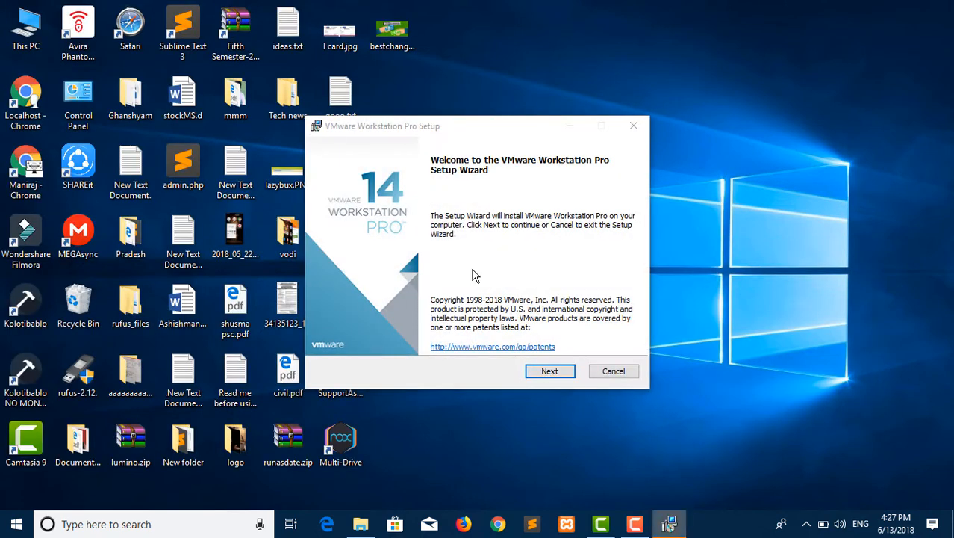
# Go past the setup wizard's welcome page and accept the terms of the VMware End-User License Agreement
pyautogui.click(548, 371)
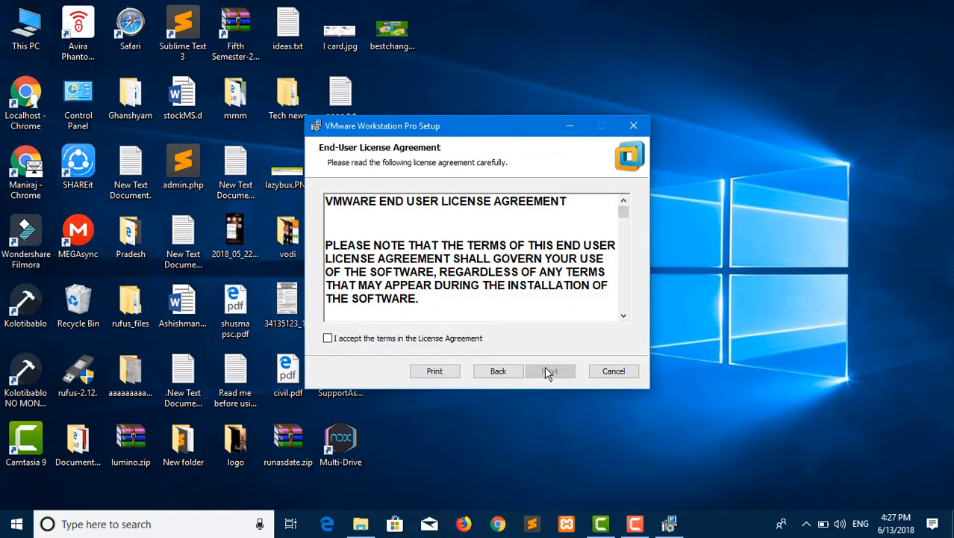
pyautogui.click(332, 338)
pyautogui.click(549, 371)
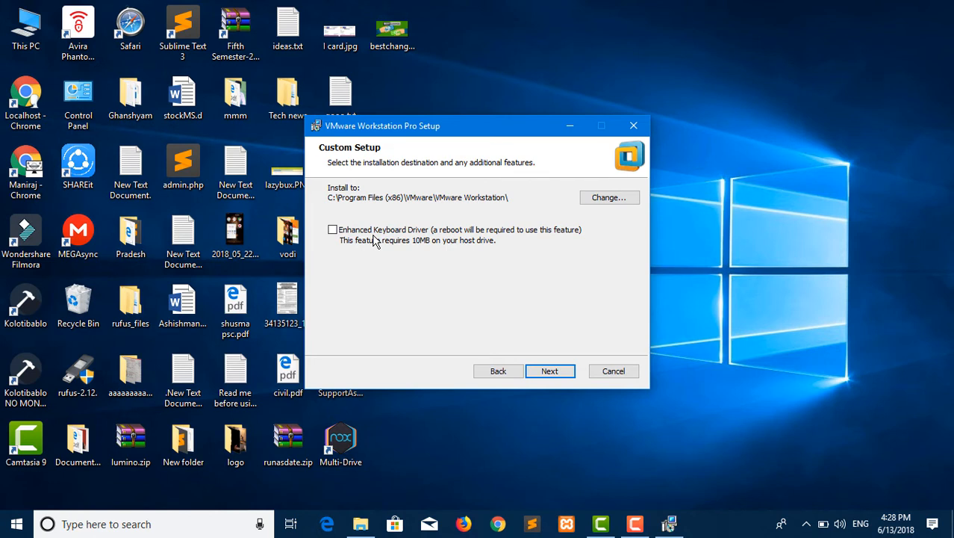
# Include the Enhanced Keyboard Driver, keep the default user experience and shortcut settings, and install VMware Workstation Pro
pyautogui.click(332, 230)
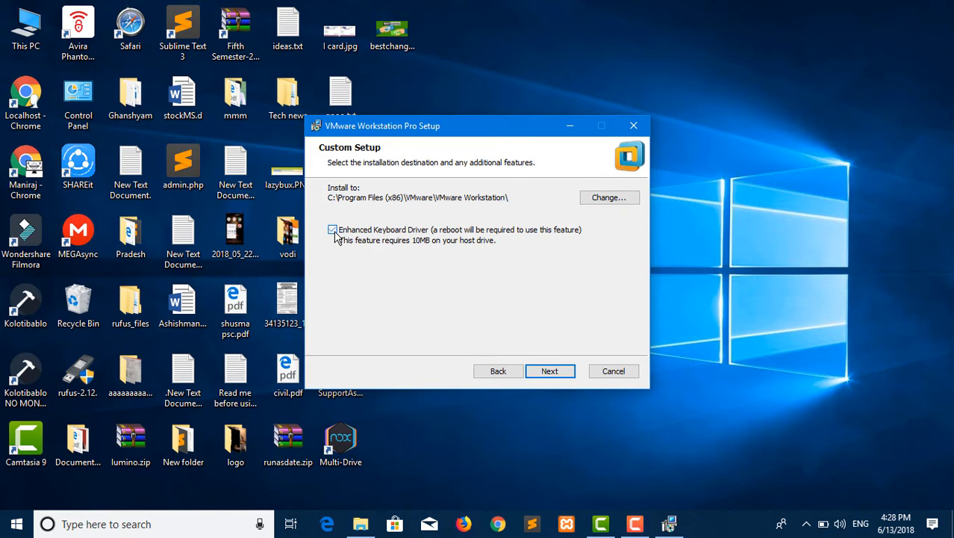
pyautogui.click(550, 371)
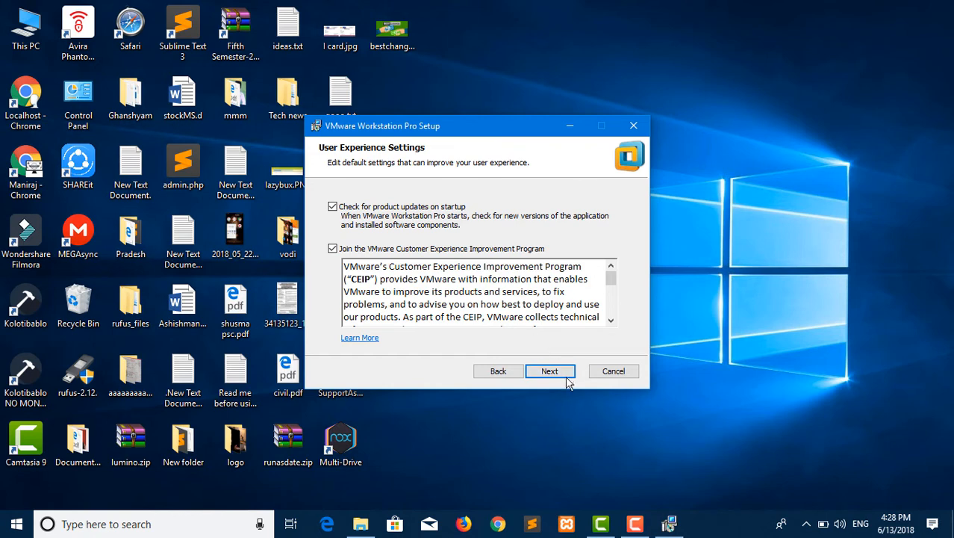
pyautogui.click(557, 377)
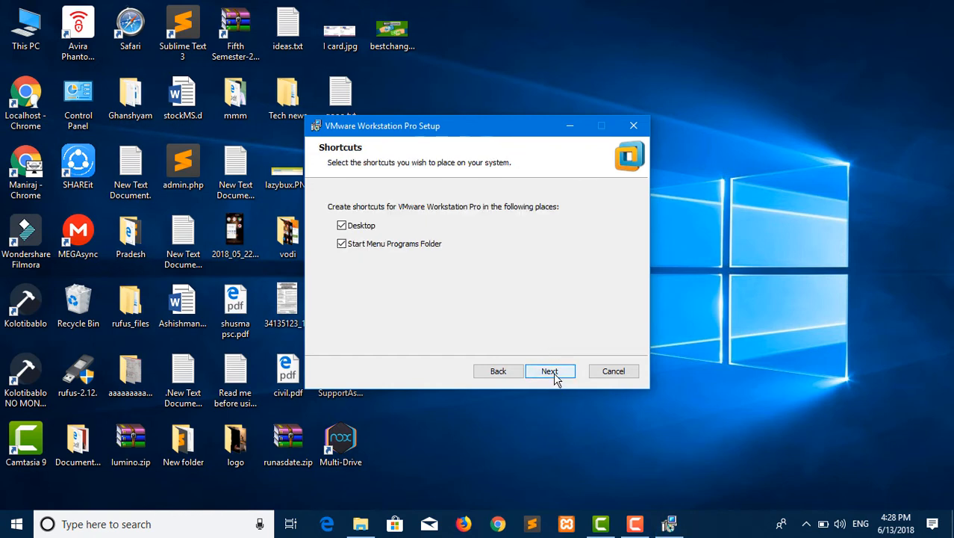
pyautogui.click(548, 377)
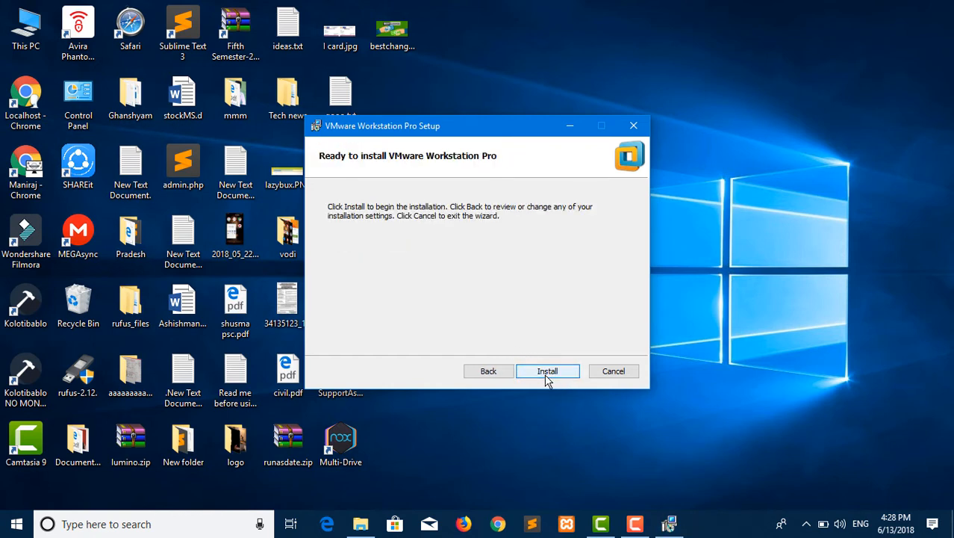
pyautogui.click(546, 376)
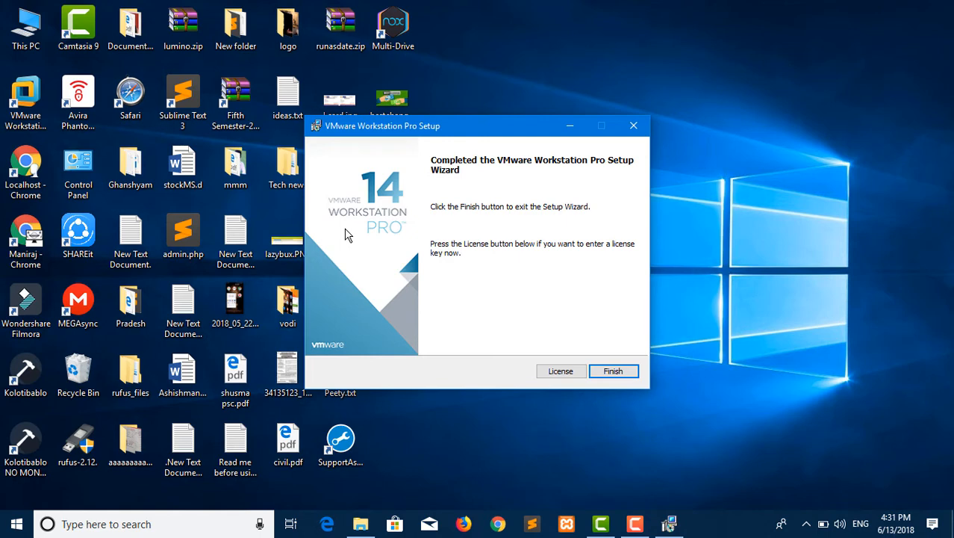
# Finish the VMware Workstation Pro setup wizard without restarting the system now
pyautogui.click(597, 376)
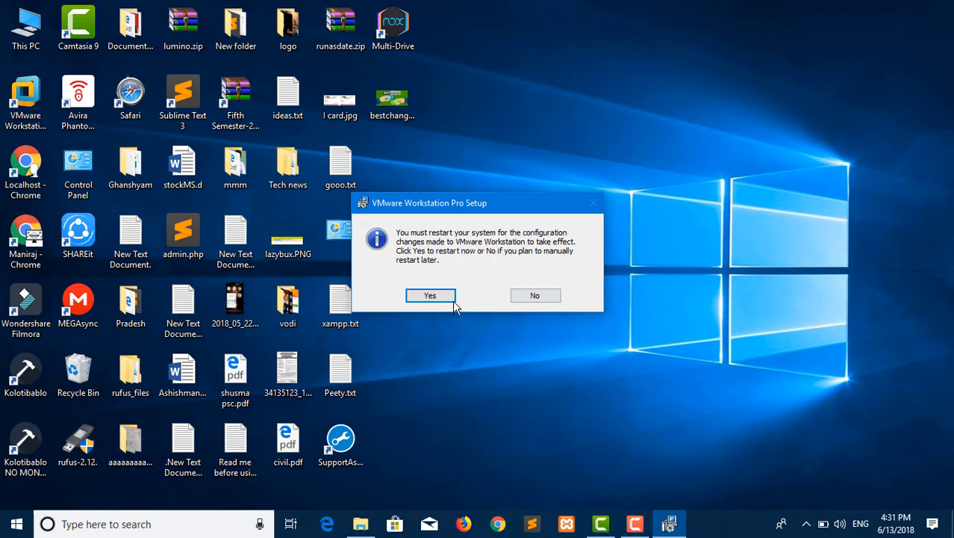
pyautogui.click(544, 297)
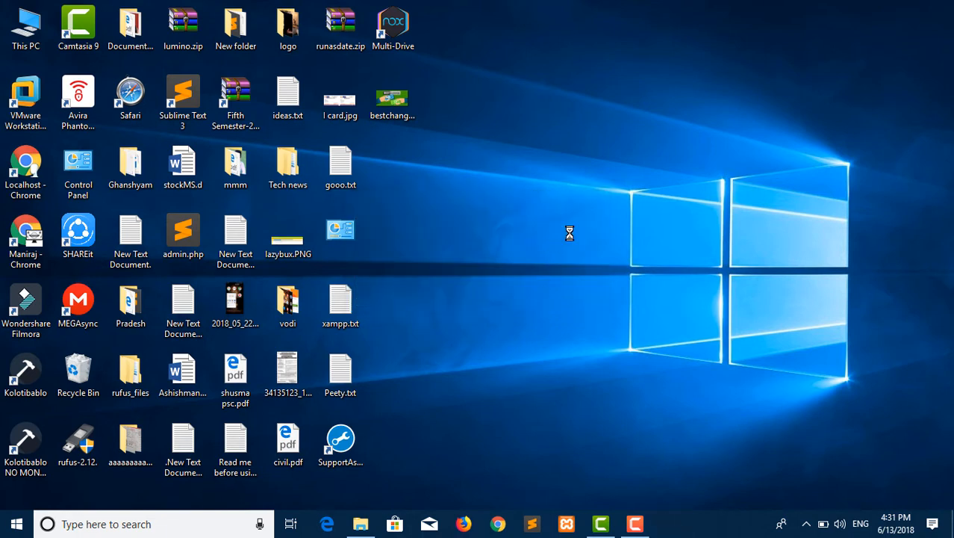
pyautogui.rightClick(552, 232)
pyautogui.click(591, 273)
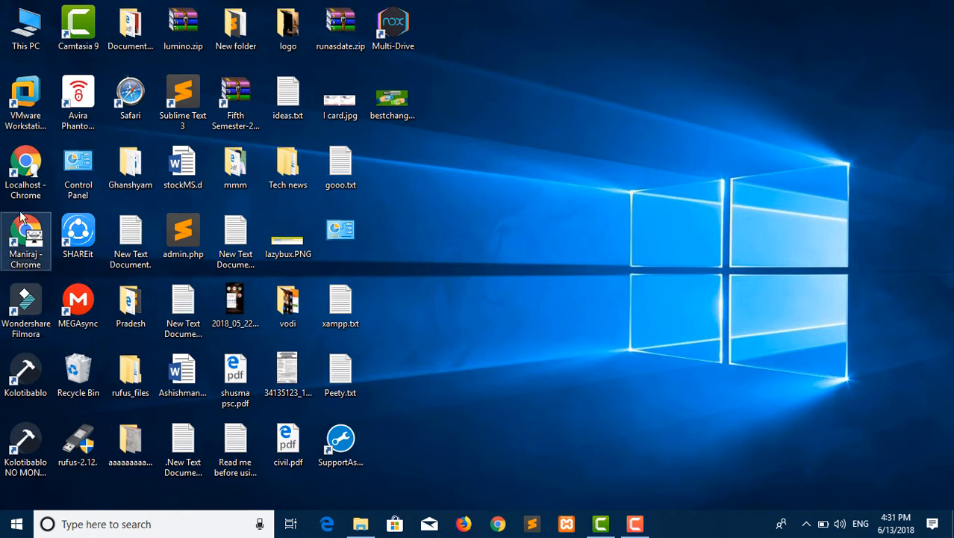
# Open VMware Workstation from the desktop and start its 30-day trial instead of using a license key
pyautogui.click(23, 120)
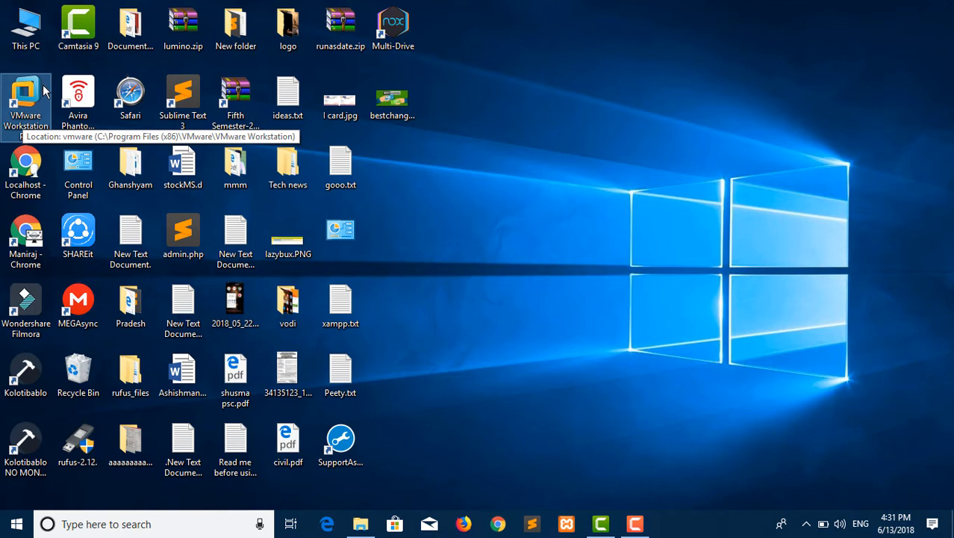
pyautogui.doubleClick(26, 121)
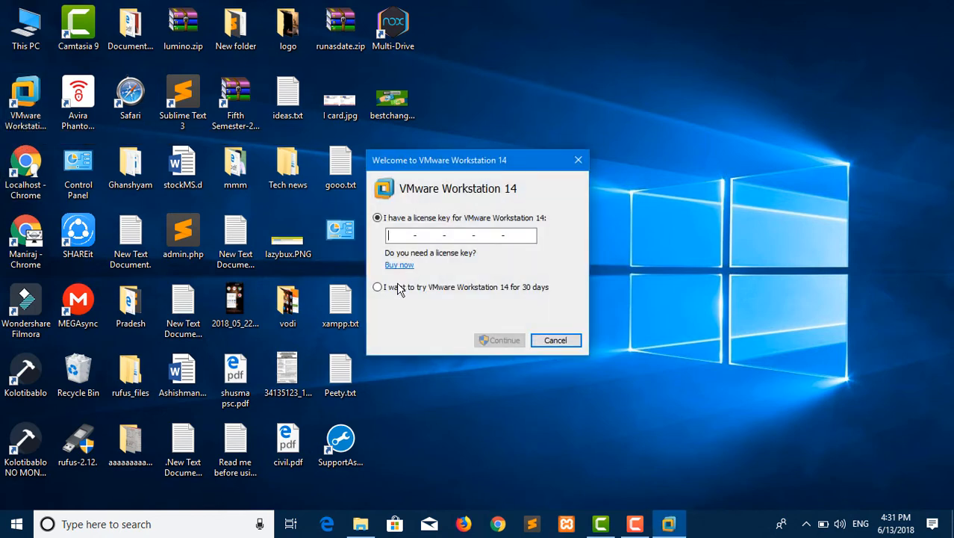
pyautogui.click(401, 287)
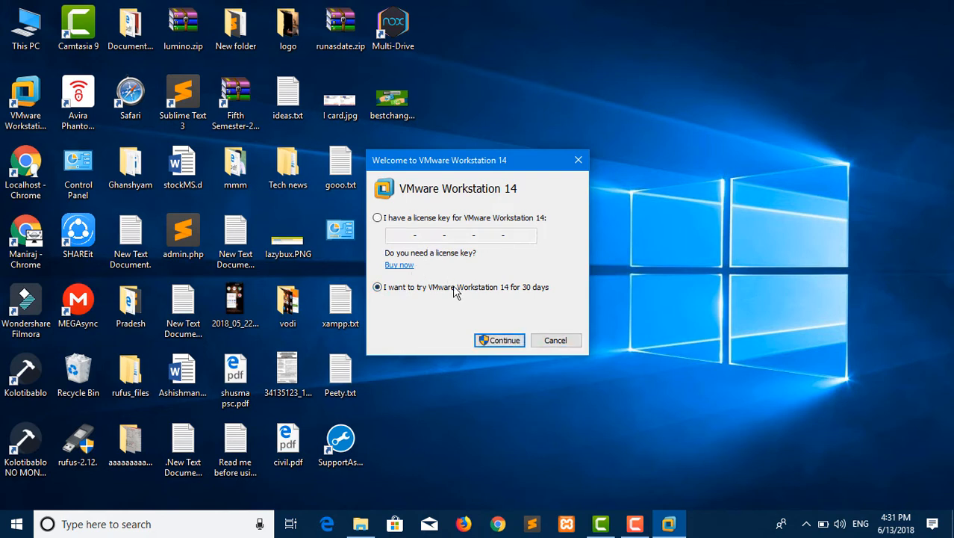
pyautogui.click(499, 343)
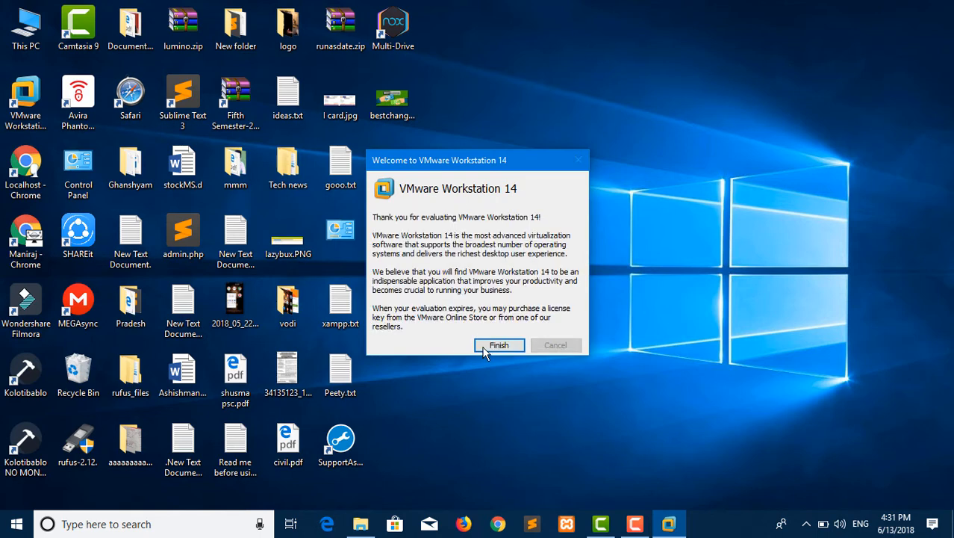
pyautogui.click(484, 348)
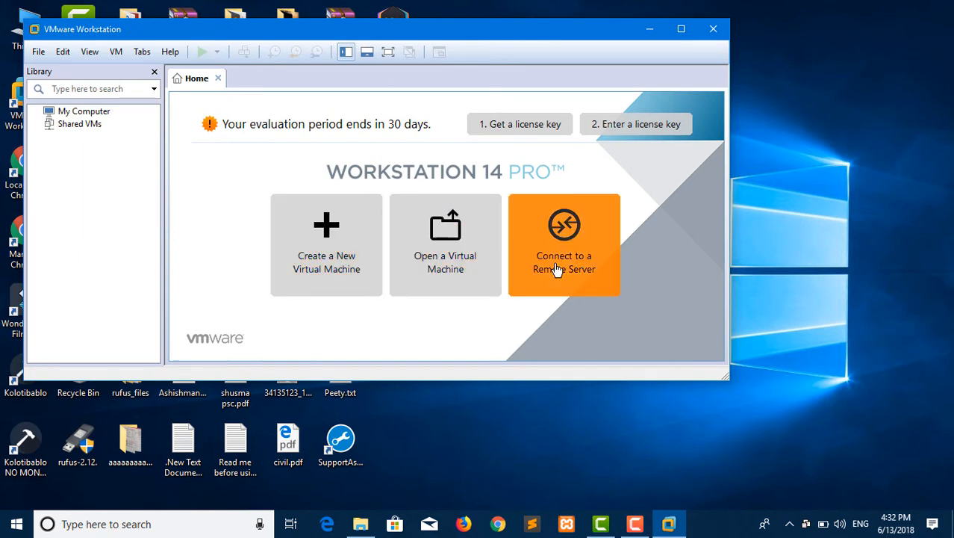
# Start a new virtual machine with the Typical configuration and browse for an installer disc image file (iso)
pyautogui.click(357, 238)
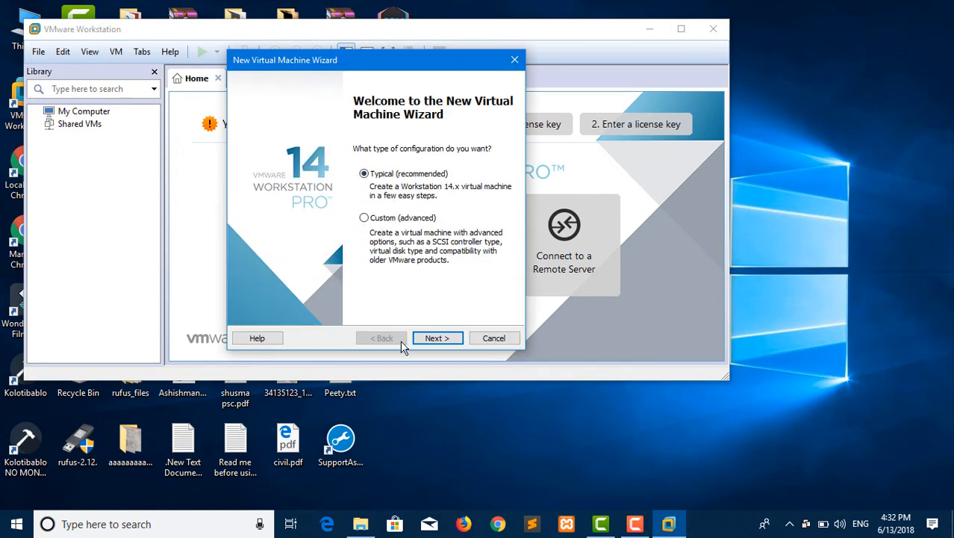
pyautogui.click(431, 337)
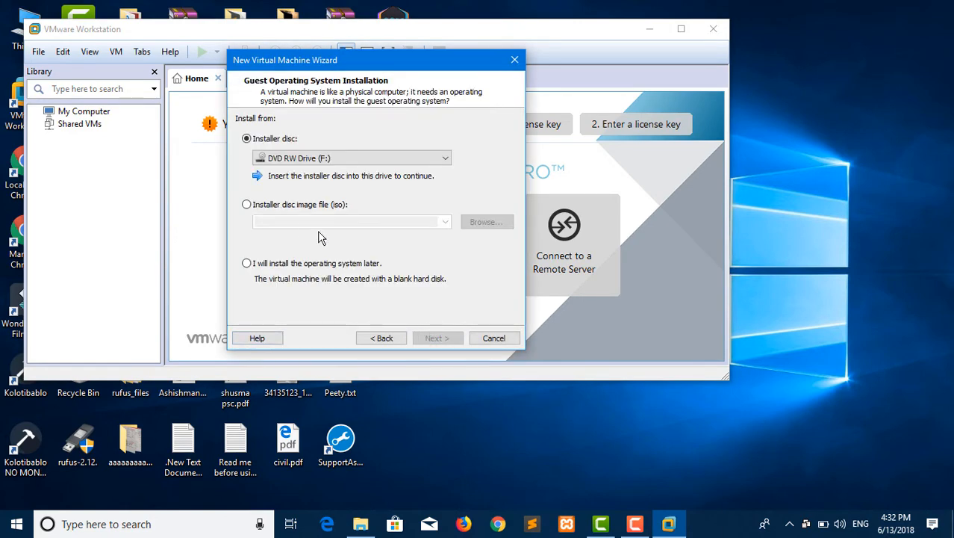
pyautogui.click(250, 207)
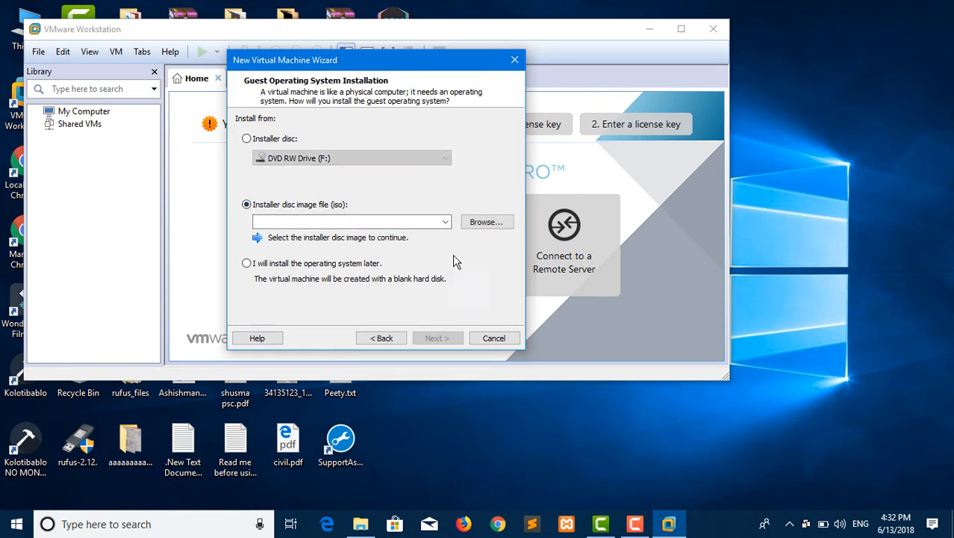
pyautogui.click(480, 223)
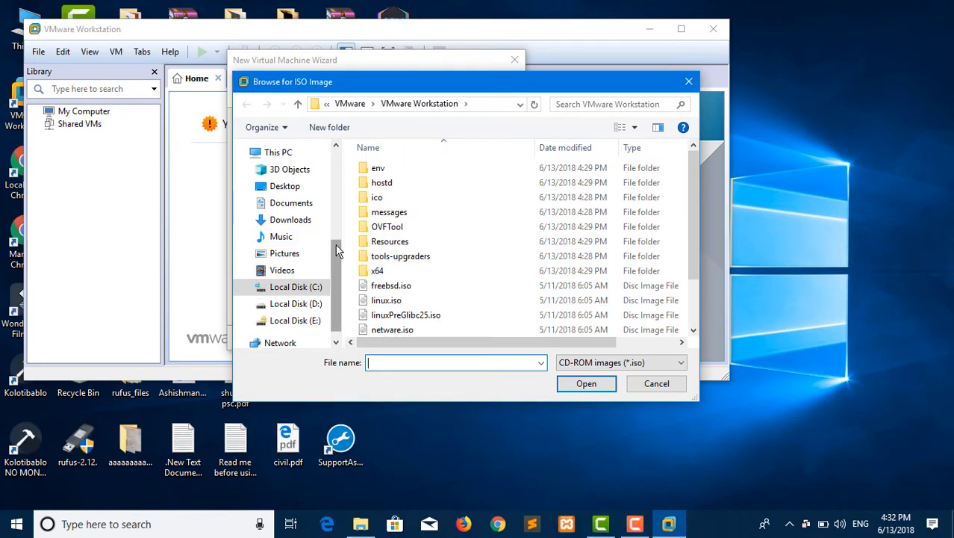
pyautogui.click(408, 300)
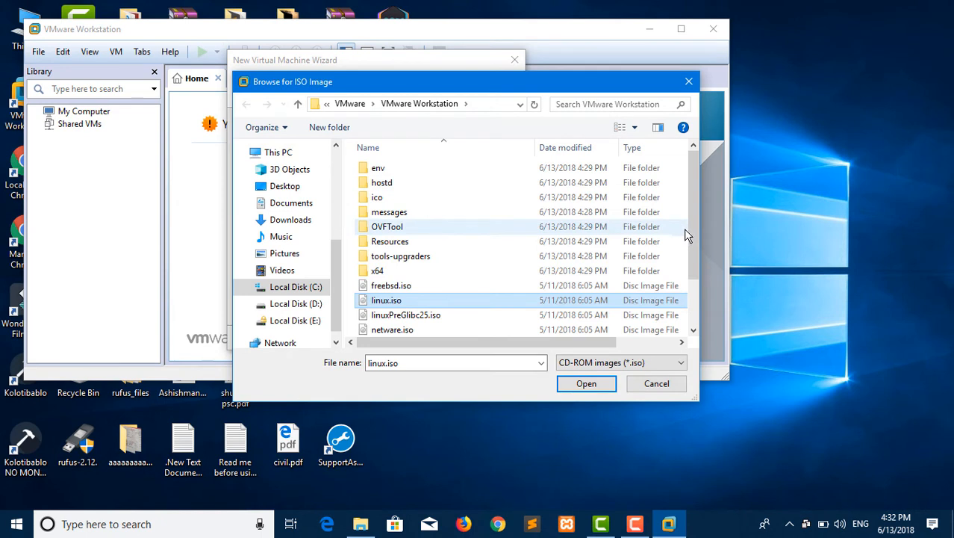
pyautogui.scroll(-2, 695, 239)
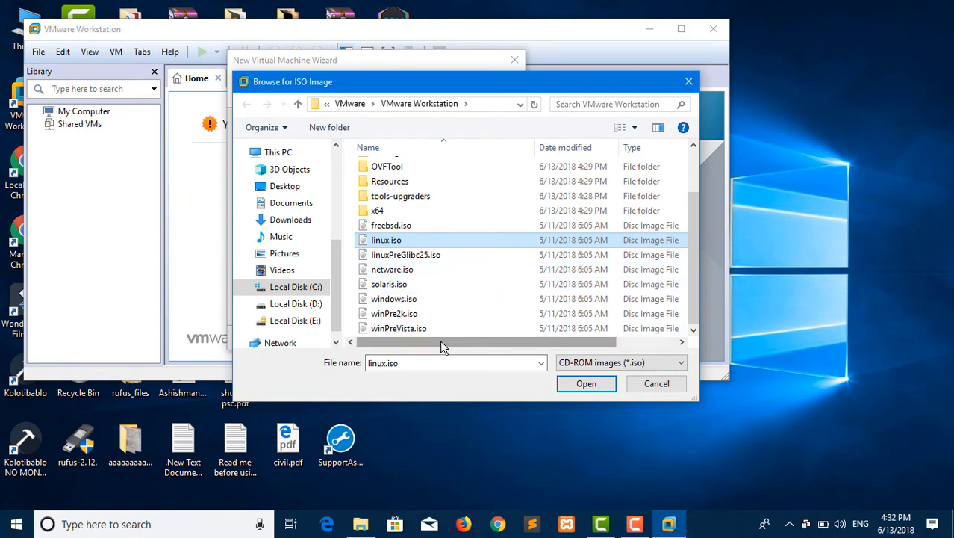
pyautogui.moveTo(440, 341); pyautogui.dragTo(450, 373)
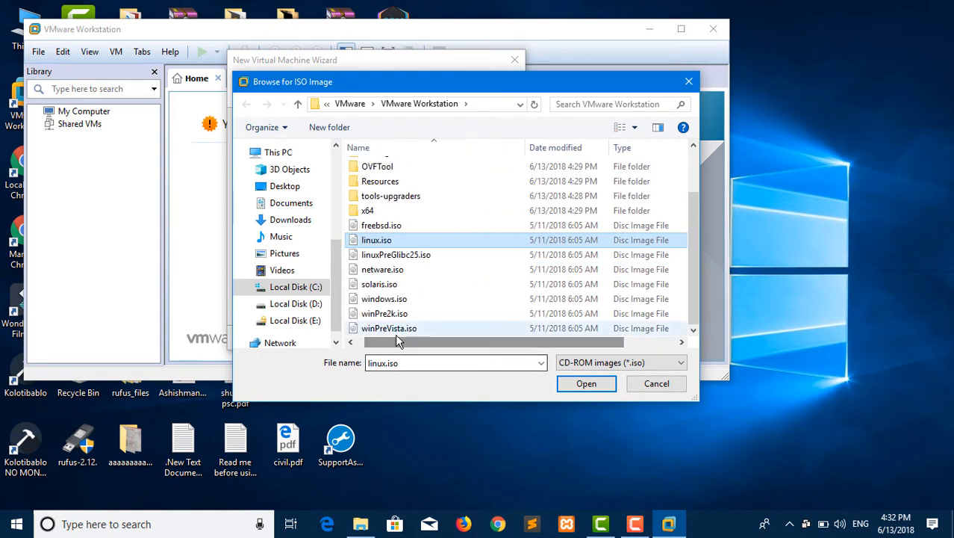
# Use kali-linux-2018.1-amd64.iso from the CEH folder on Local Disk (D:) as the installer image and continue
pyautogui.click(302, 303)
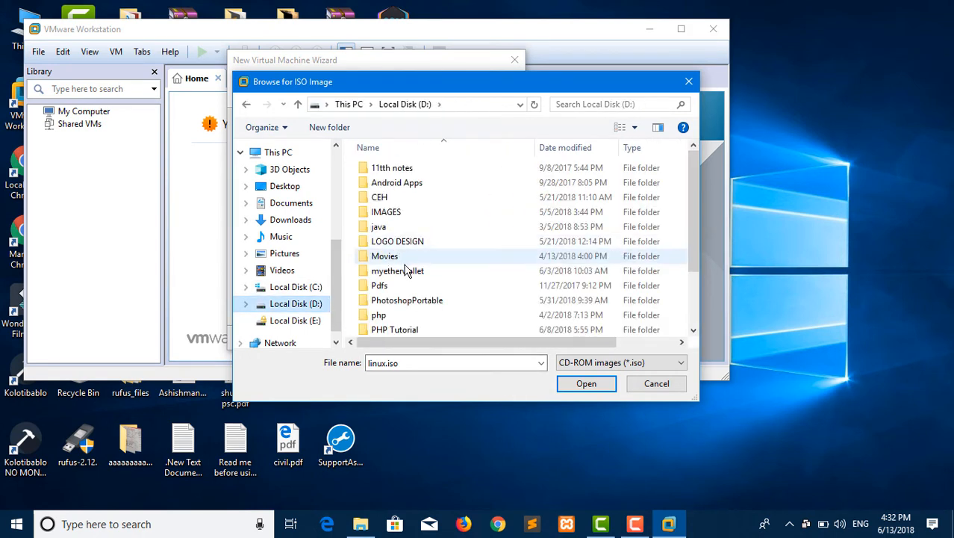
pyautogui.doubleClick(377, 185)
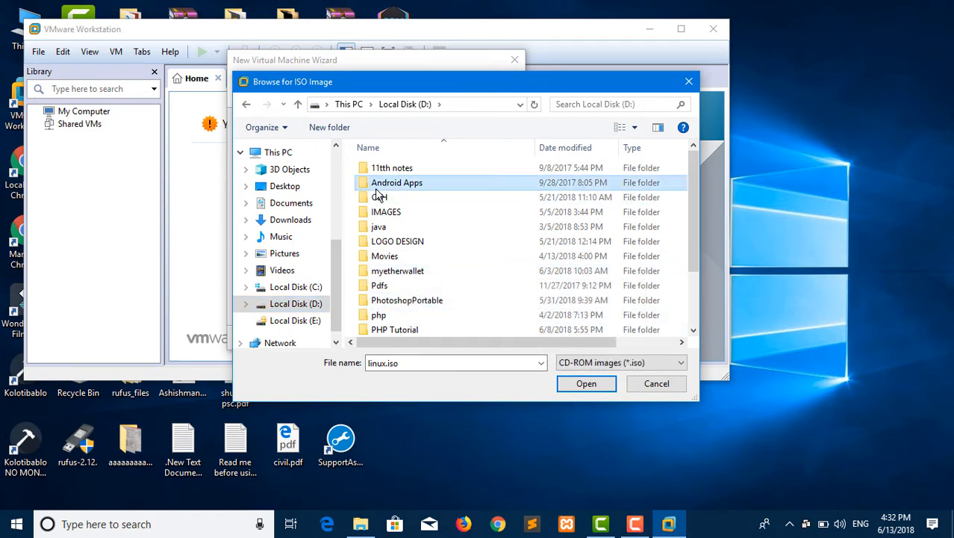
pyautogui.click(246, 104)
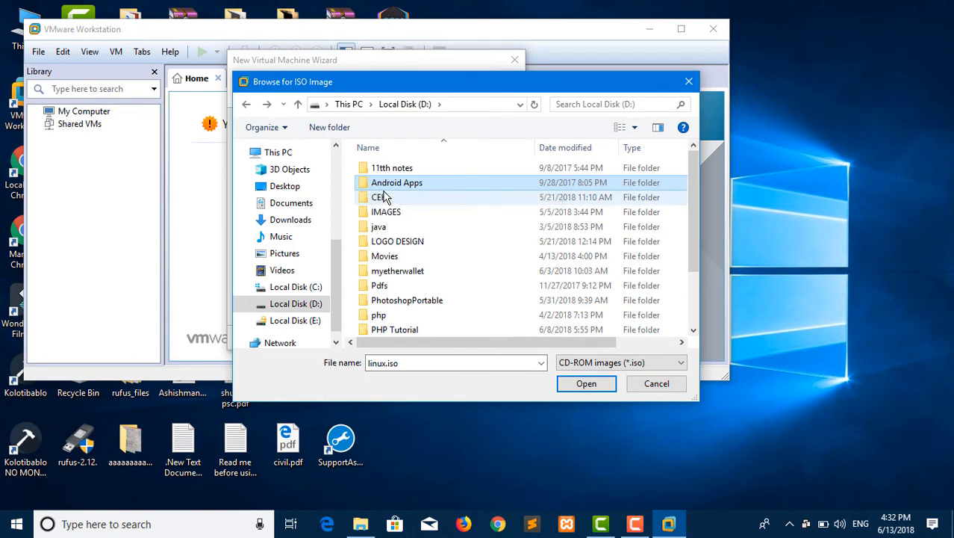
pyautogui.doubleClick(389, 197)
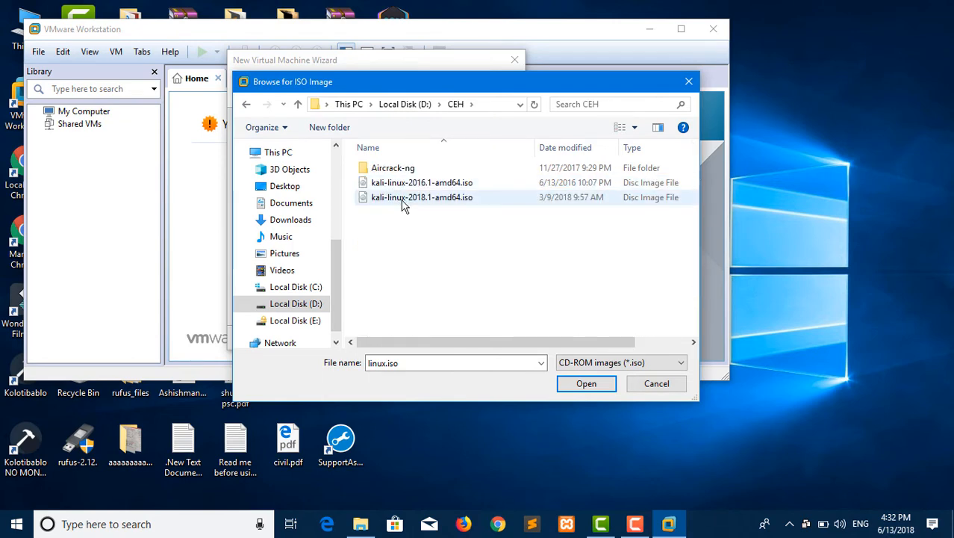
pyautogui.click(404, 200)
pyautogui.click(586, 384)
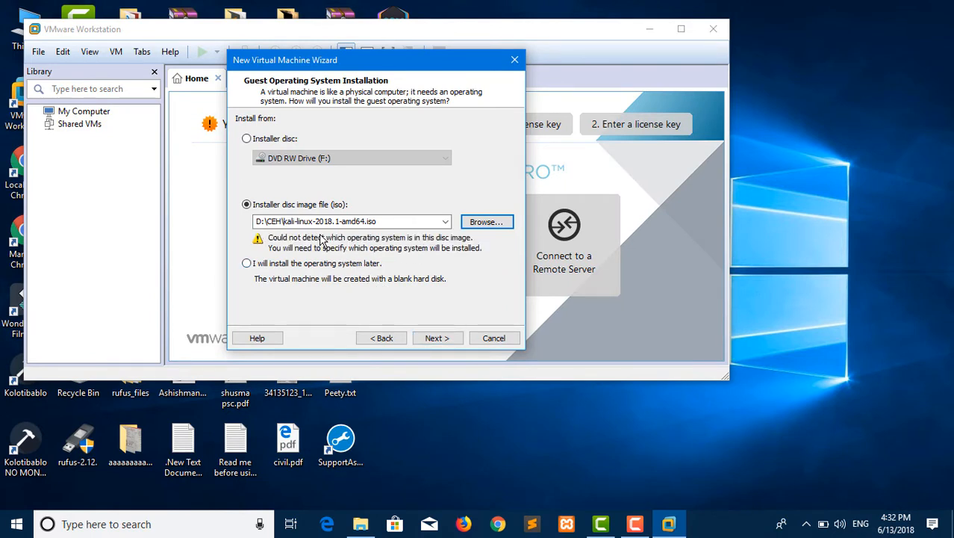
pyautogui.click(437, 340)
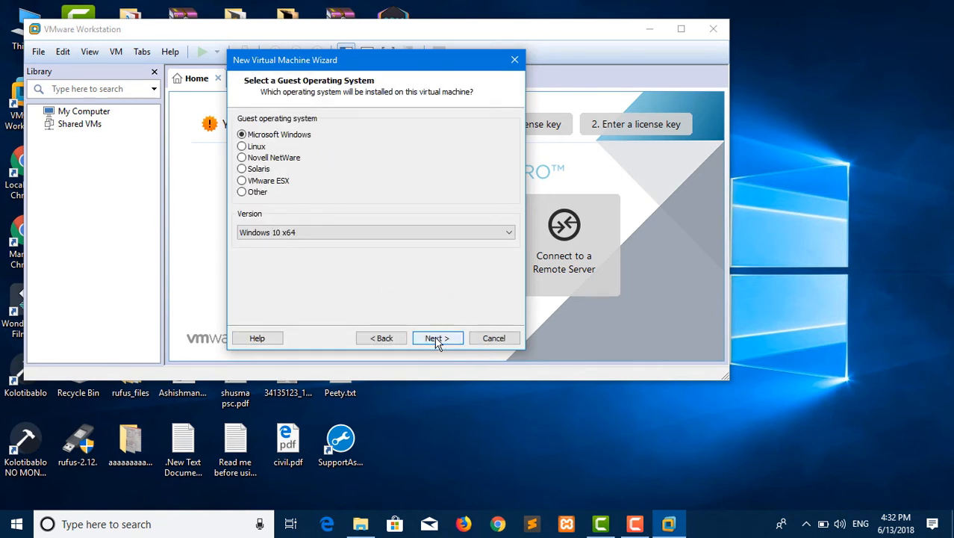
# Set the guest operating system to Linux with version Ubuntu 64-bit and continue to the naming page
pyautogui.click(254, 147)
pyautogui.click(394, 232)
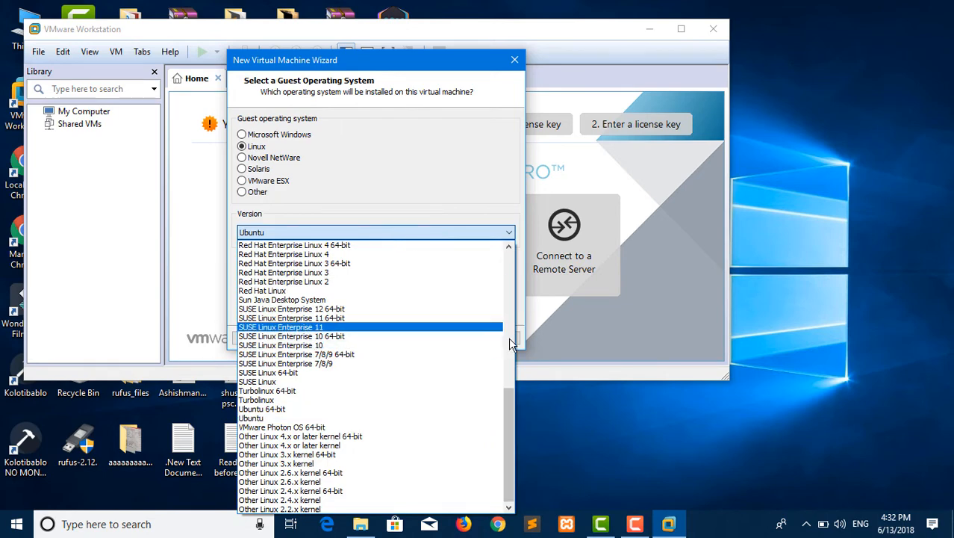
pyautogui.moveTo(510, 398); pyautogui.dragTo(510, 264)
pyautogui.click(470, 269)
pyautogui.click(456, 235)
pyautogui.moveTo(510, 304); pyautogui.dragTo(554, 451)
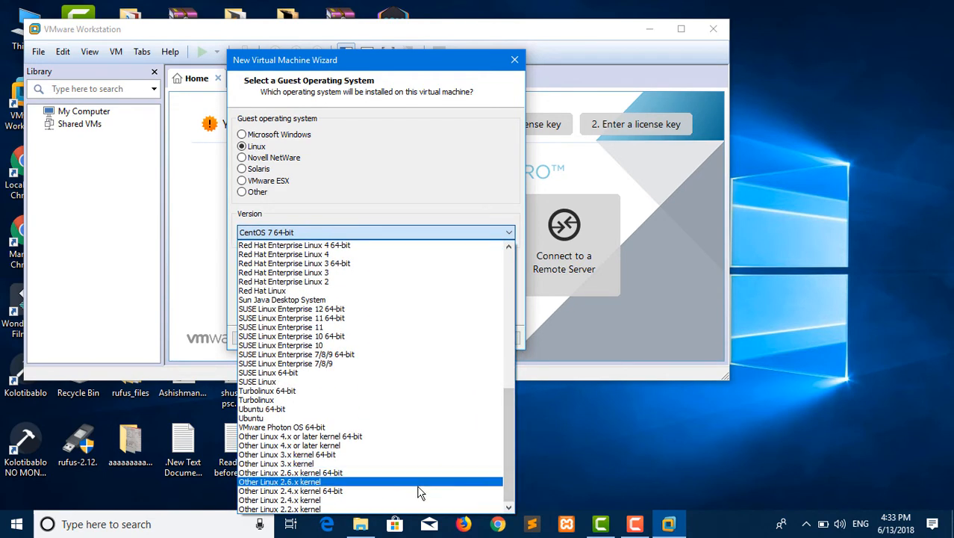
pyautogui.click(403, 410)
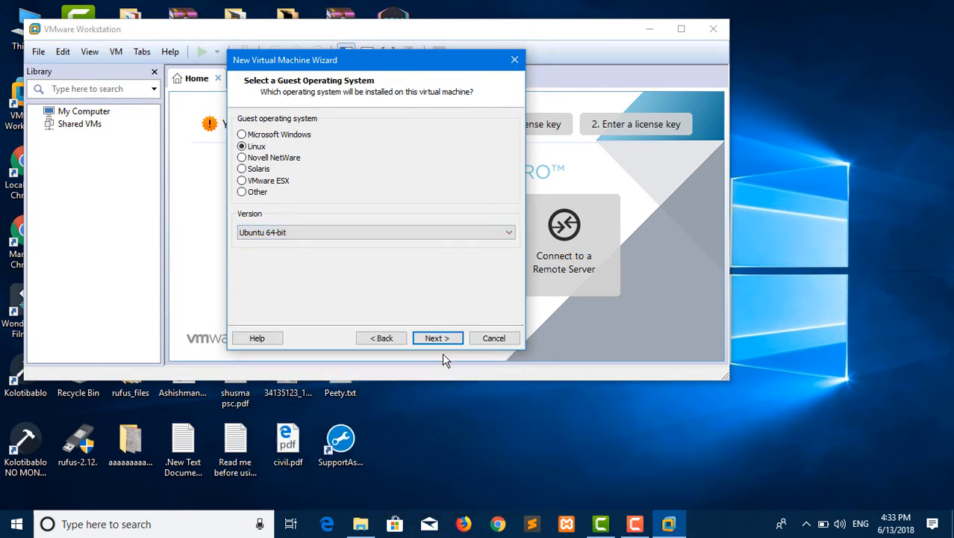
pyautogui.click(437, 337)
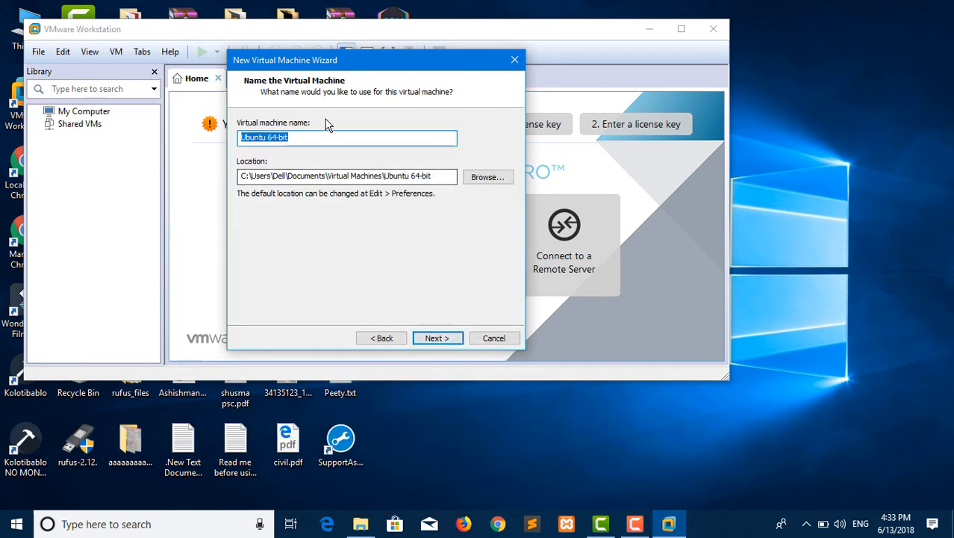
# Keep the default virtual machine name and location, and set the maximum disk size to 50 GB, split into multiple files
pyautogui.click(437, 338)
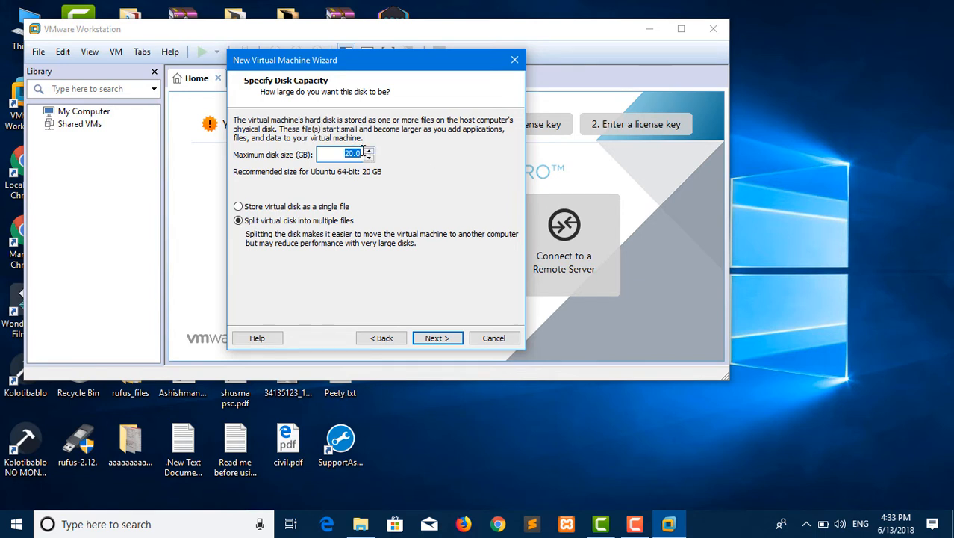
pyautogui.write('50')
pyautogui.click(431, 341)
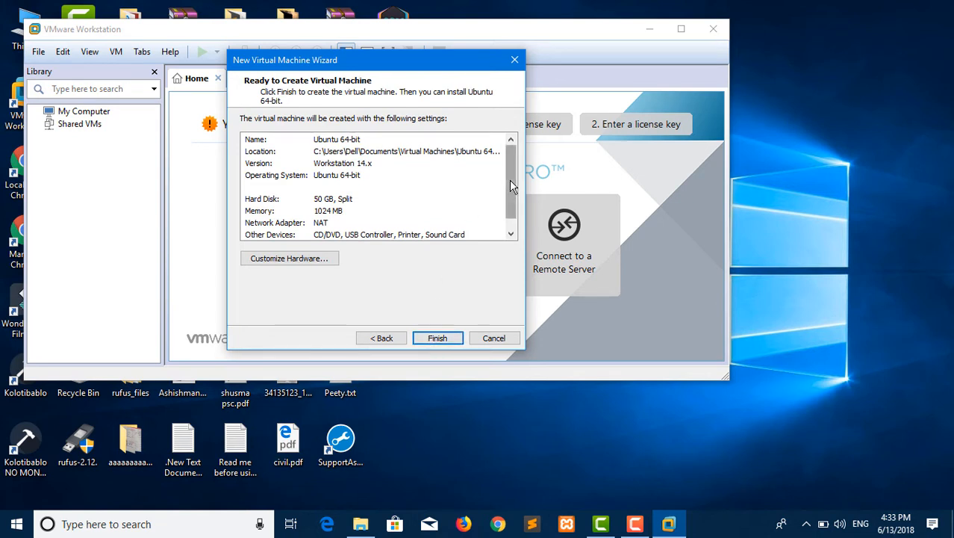
# Customize the virtual machine's hardware, keeping the default memory and setting the number of cores per processor to 2
pyautogui.moveTo(509, 179); pyautogui.dragTo(515, 219)
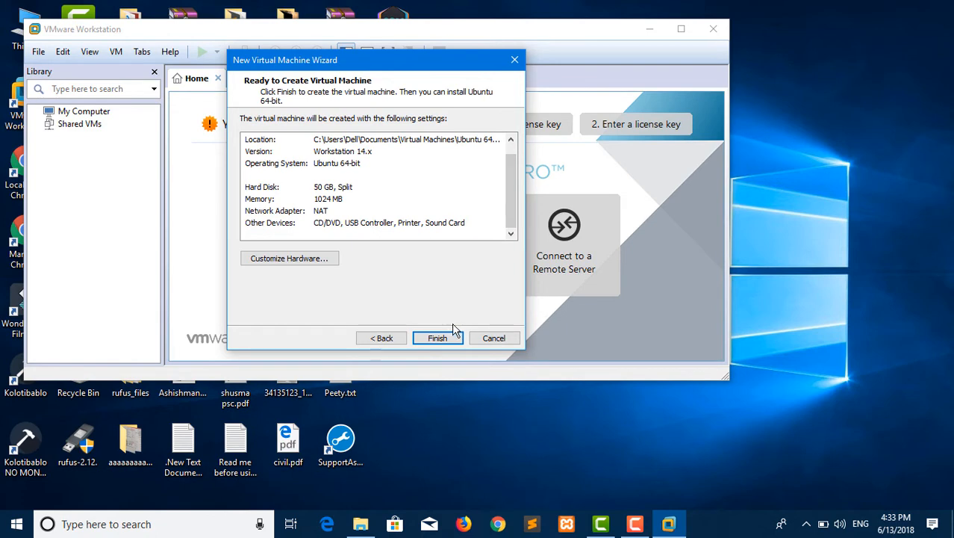
pyautogui.click(327, 259)
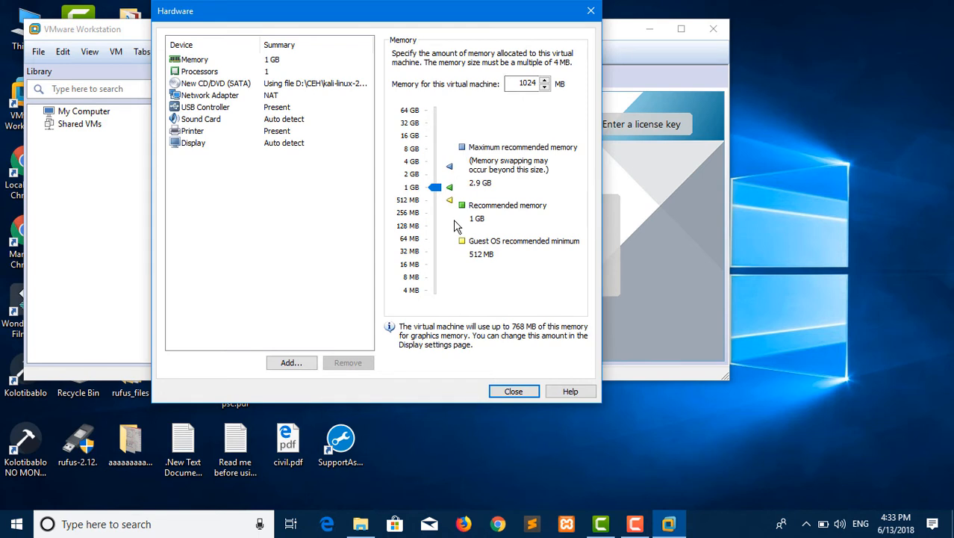
pyautogui.click(228, 65)
pyautogui.click(233, 72)
pyautogui.click(253, 60)
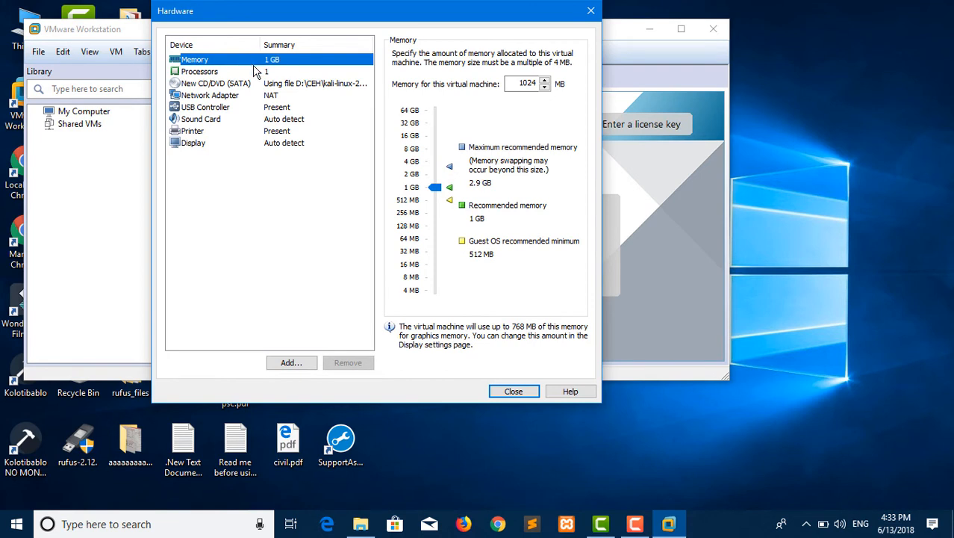
pyautogui.click(262, 72)
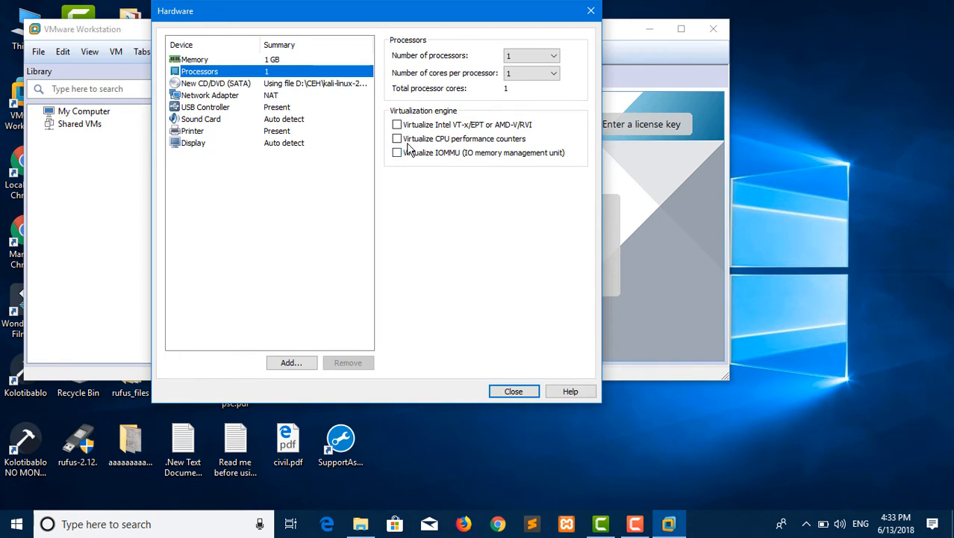
pyautogui.click(513, 77)
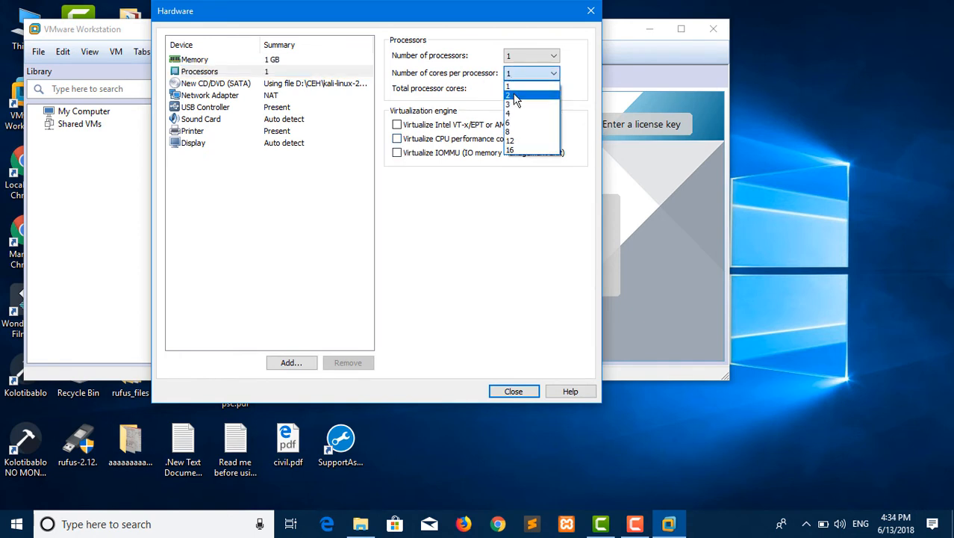
pyautogui.click(515, 97)
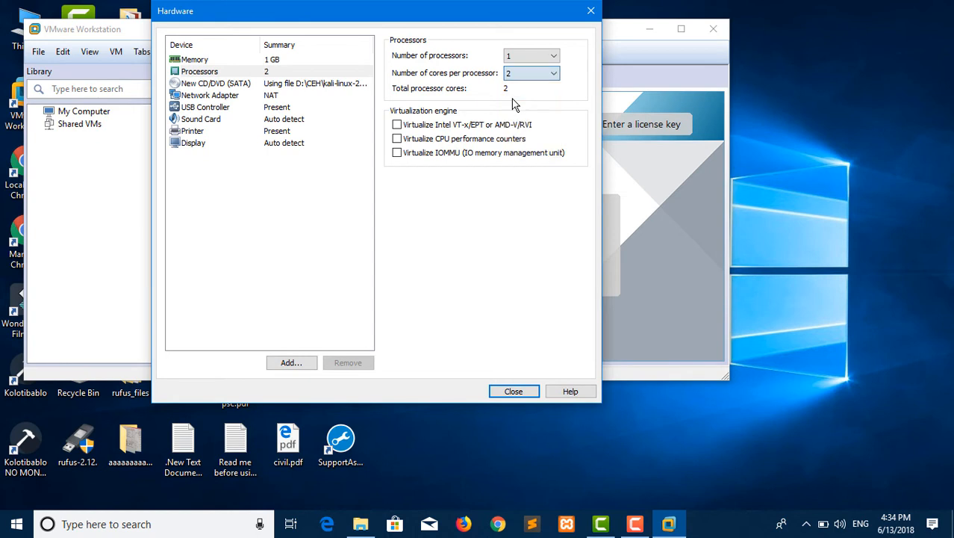
# Check the CD/DVD and network adapter settings, and enable showing all USB input devices for the USB controller
pyautogui.click(206, 84)
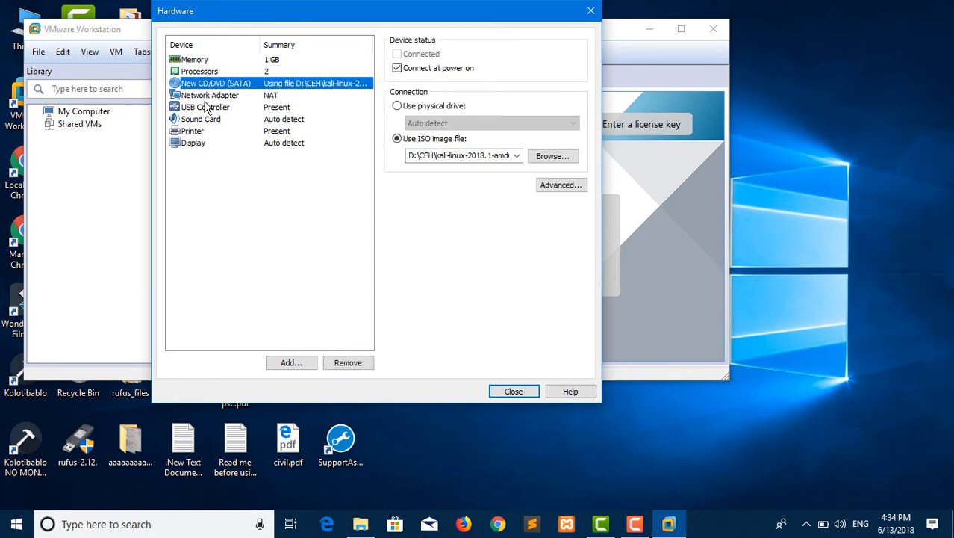
pyautogui.click(209, 98)
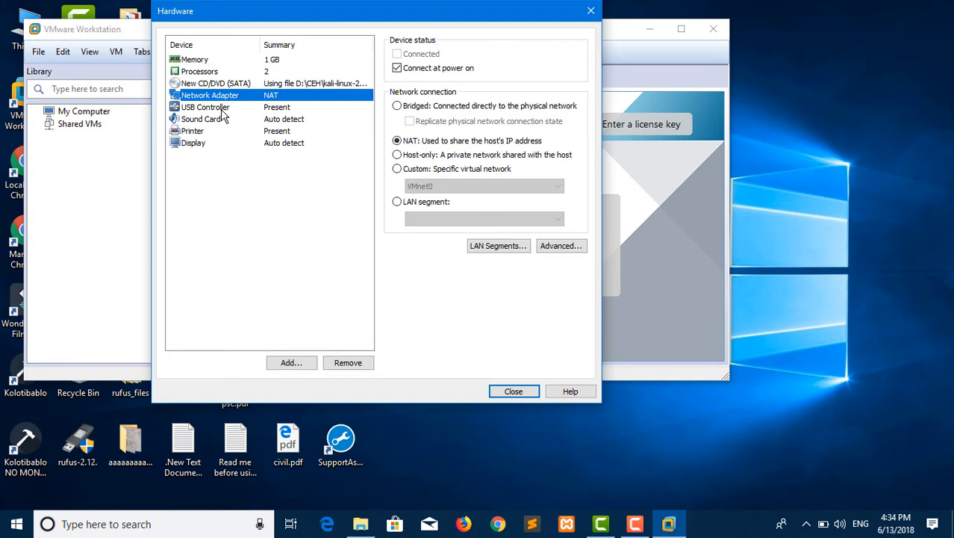
pyautogui.click(223, 109)
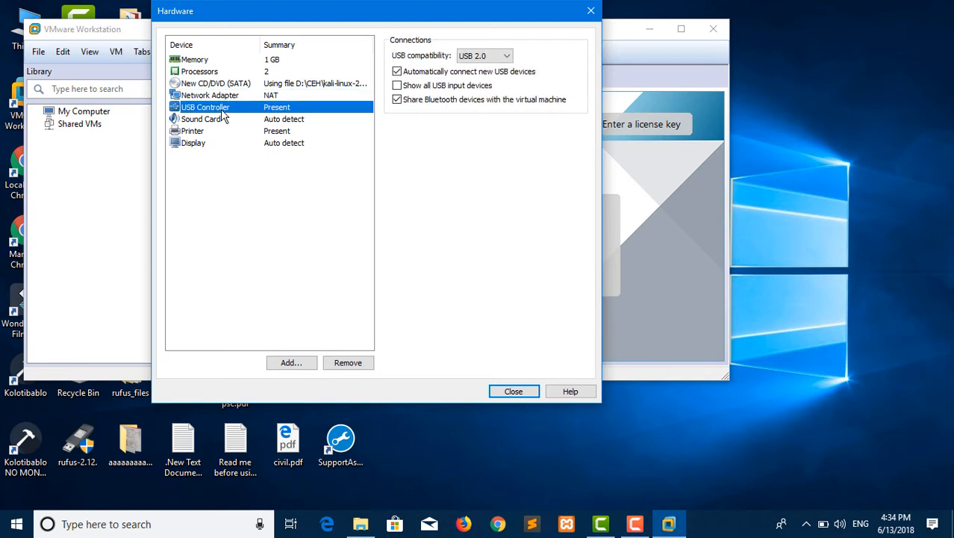
pyautogui.click(397, 85)
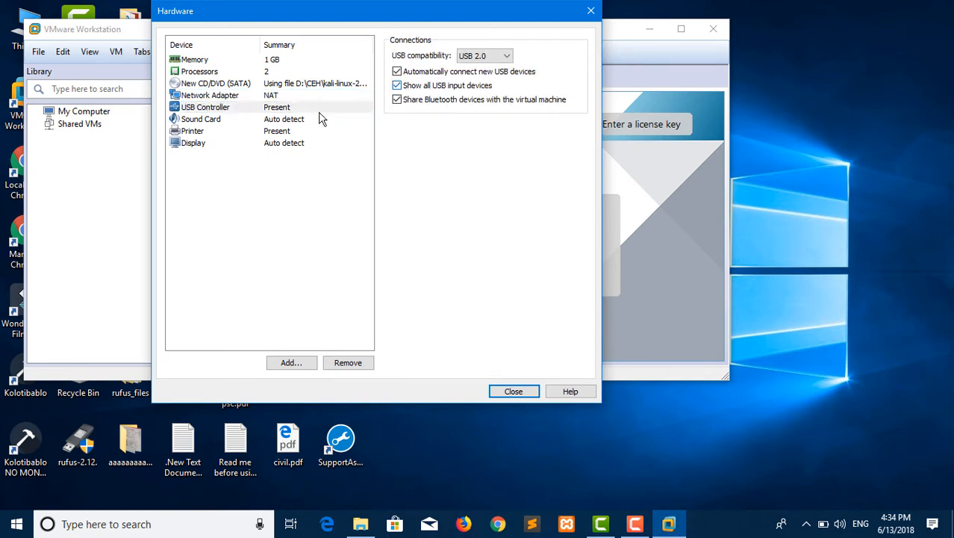
# Review the sound card, printer and display settings, keep graphics memory at 768 MB (recommended), and close the hardware settings
pyautogui.click(253, 120)
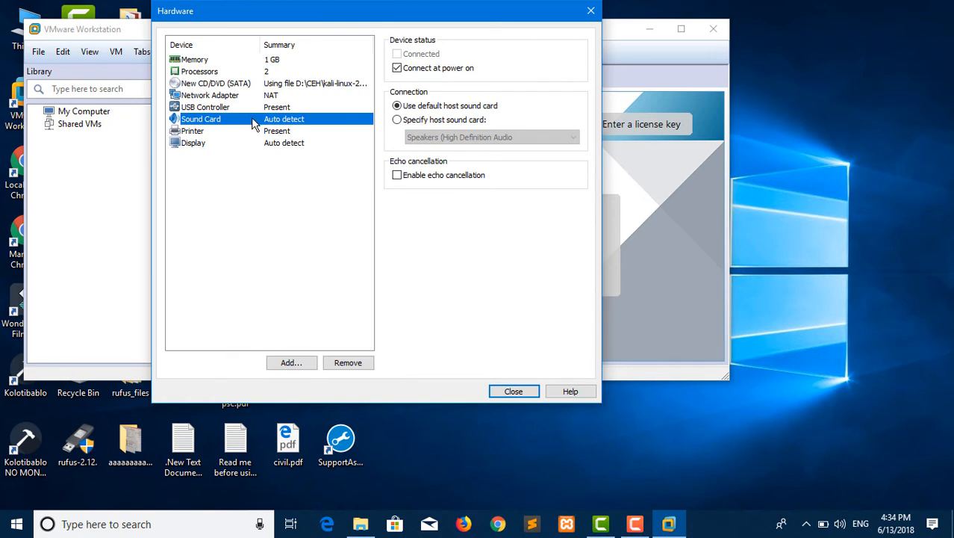
pyautogui.click(254, 131)
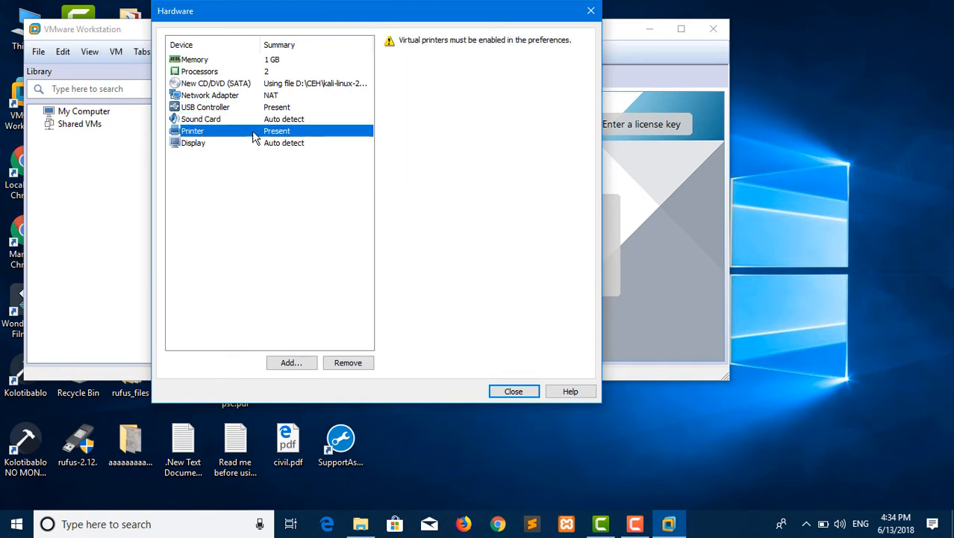
pyautogui.click(254, 143)
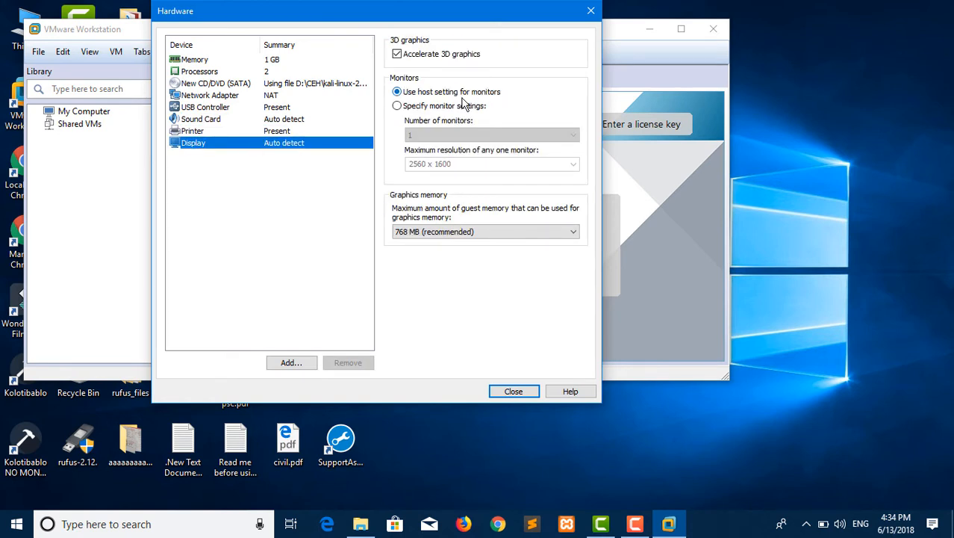
pyautogui.click(430, 240)
pyautogui.click(448, 290)
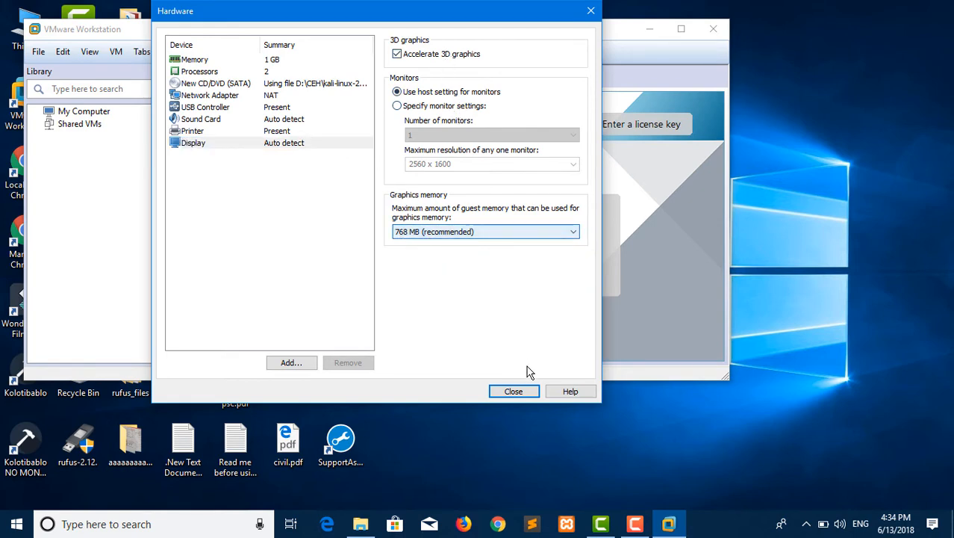
pyautogui.click(512, 391)
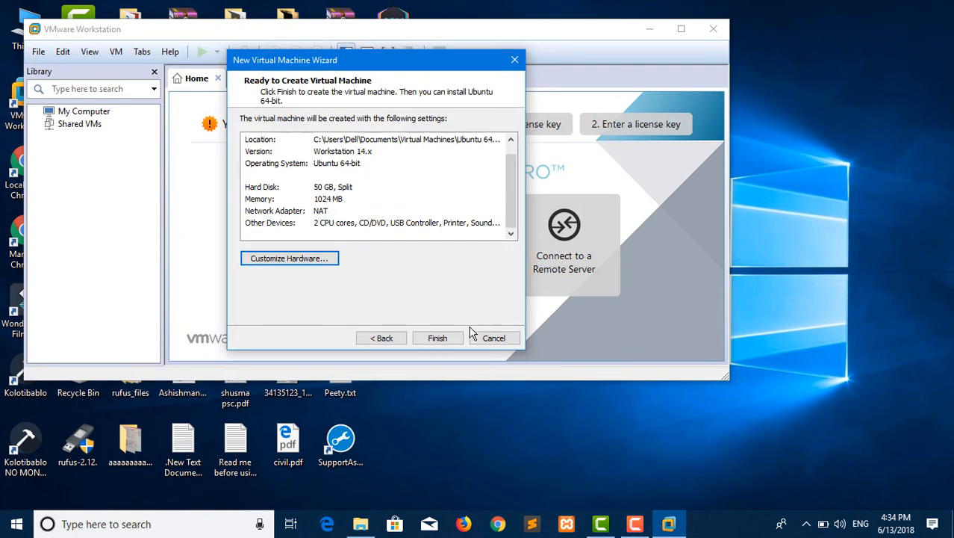
# Finish creating the virtual machine and power it on in a maximized window, dismissing the Removable Devices hint
pyautogui.click(439, 339)
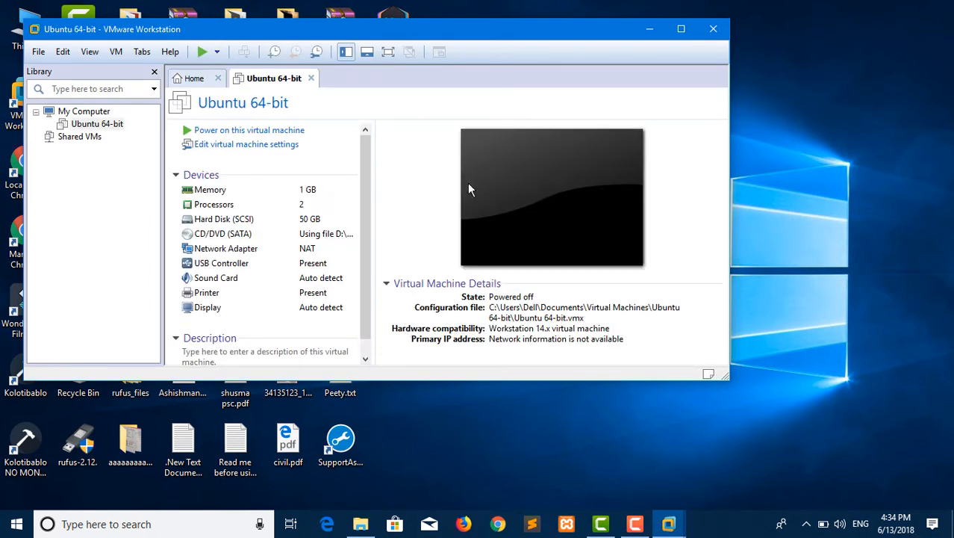
pyautogui.click(677, 34)
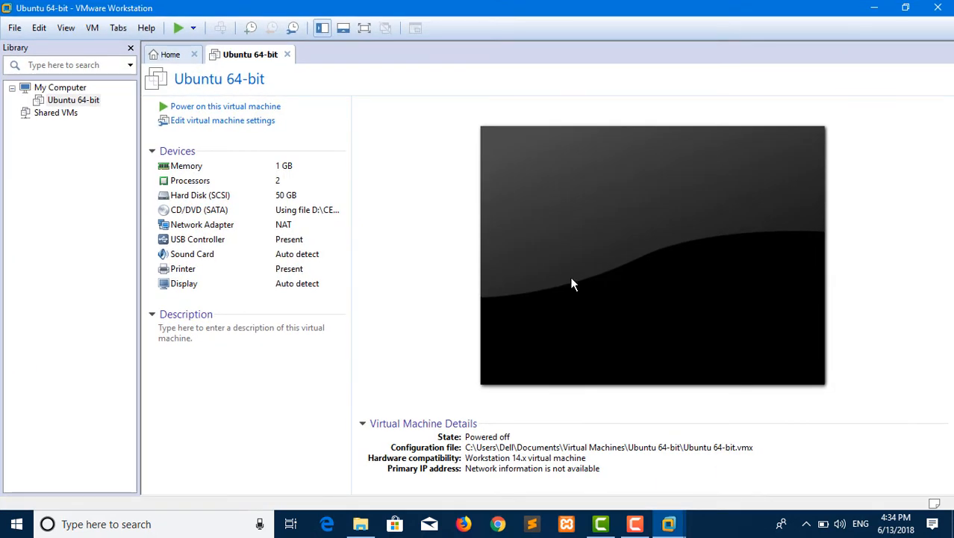
pyautogui.click(253, 107)
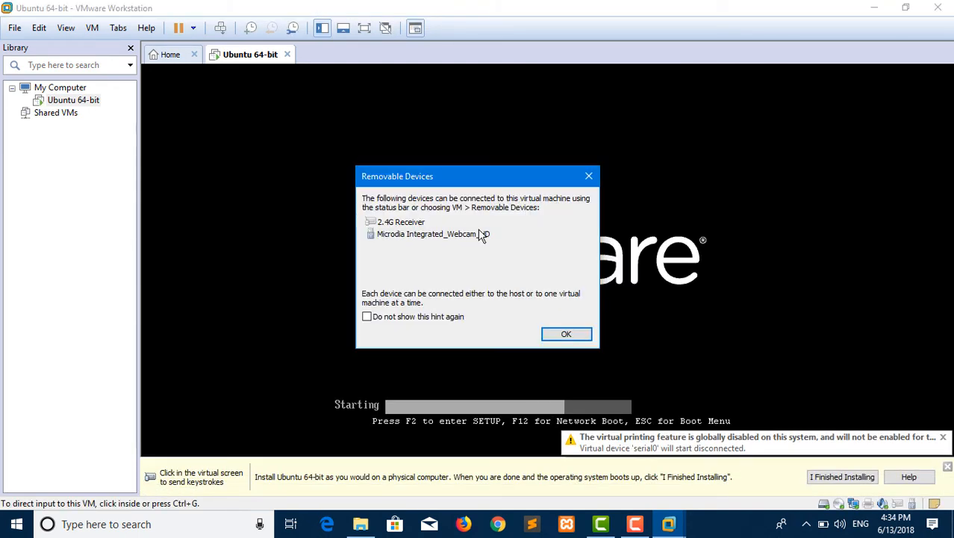
pyautogui.click(569, 334)
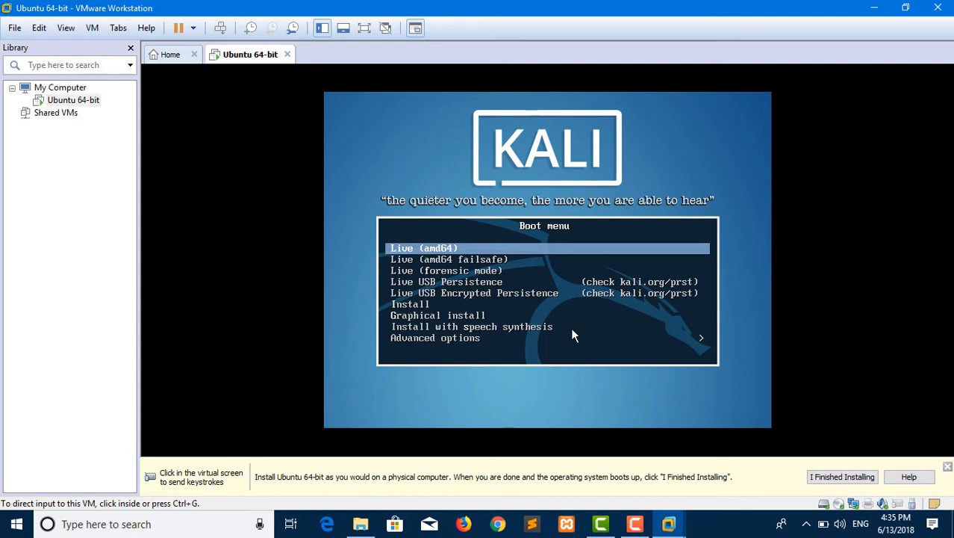
# Boot the virtual machine with the Live (amd64) entry of the Kali boot menu
pyautogui.click(472, 254)
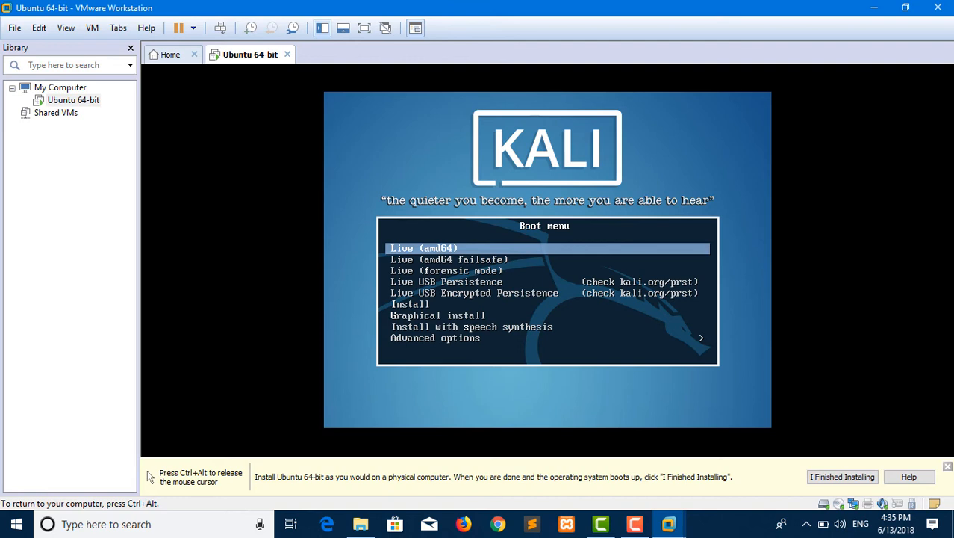
pyautogui.press('Down')
pyautogui.press('Up')
pyautogui.press('Down')
pyautogui.press('Down')
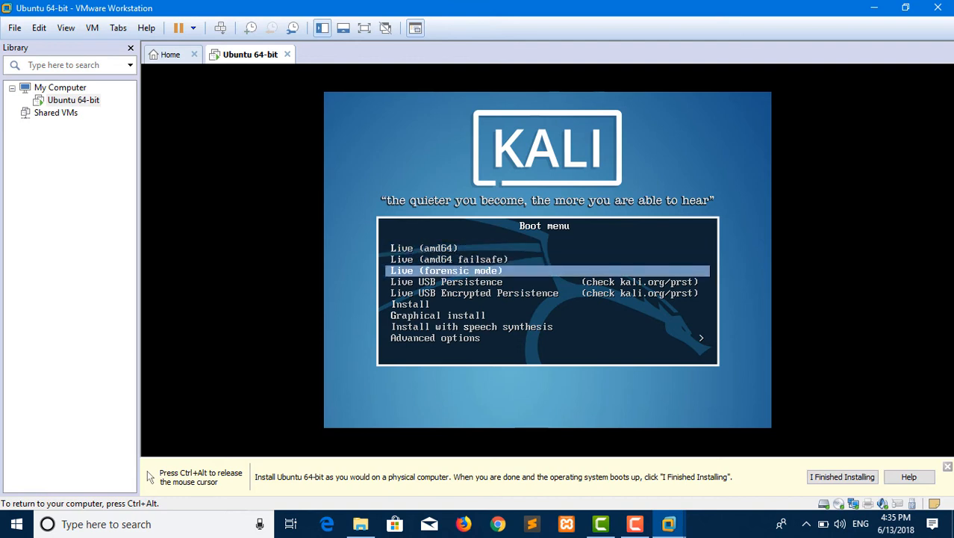
pyautogui.press('Up')
pyautogui.press('Up')
pyautogui.press('Return')
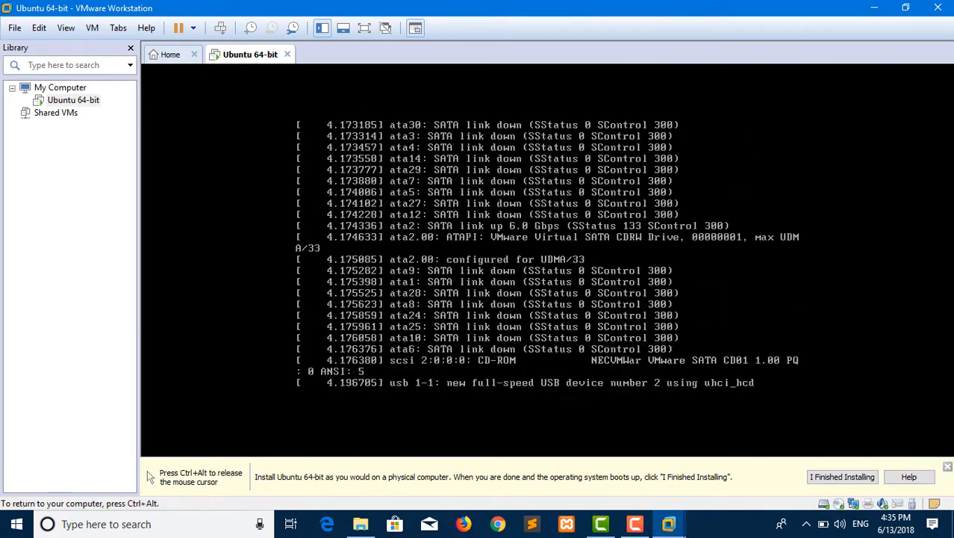
pyautogui.click(92, 28)
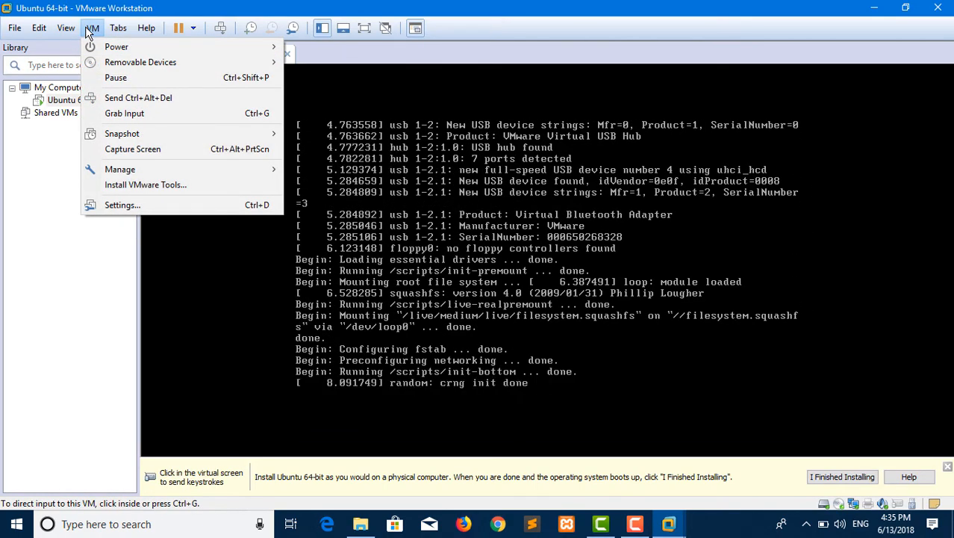
pyautogui.moveTo(67, 27)
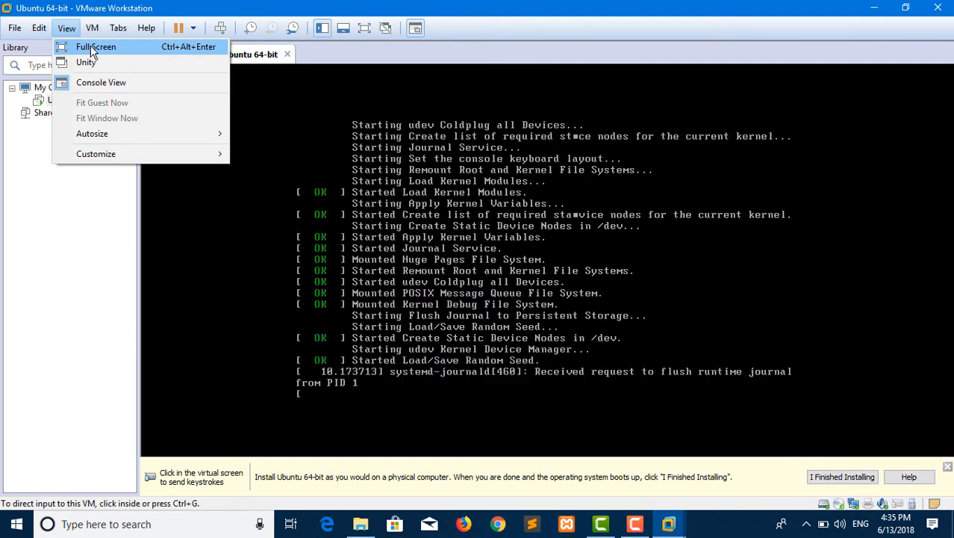
pyautogui.moveTo(117, 30)
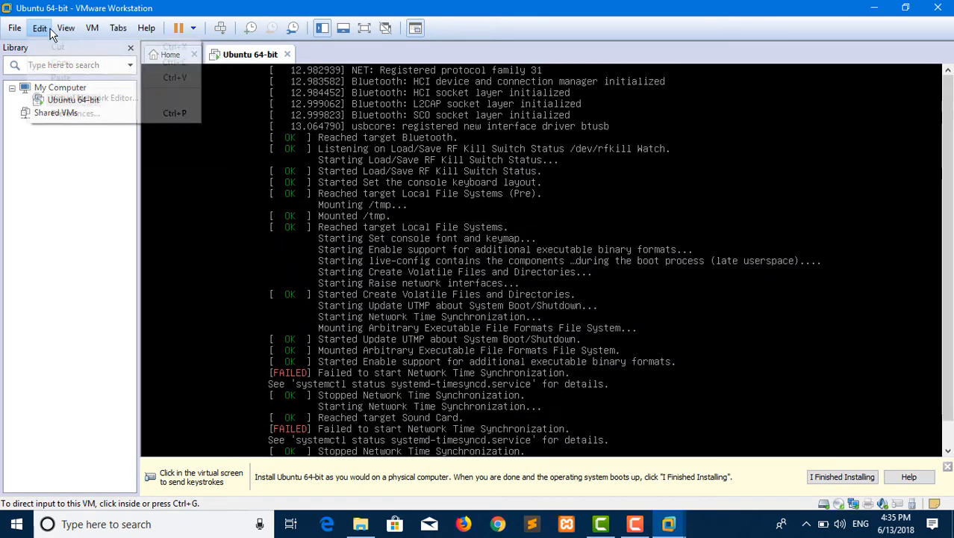
pyautogui.moveTo(15, 30)
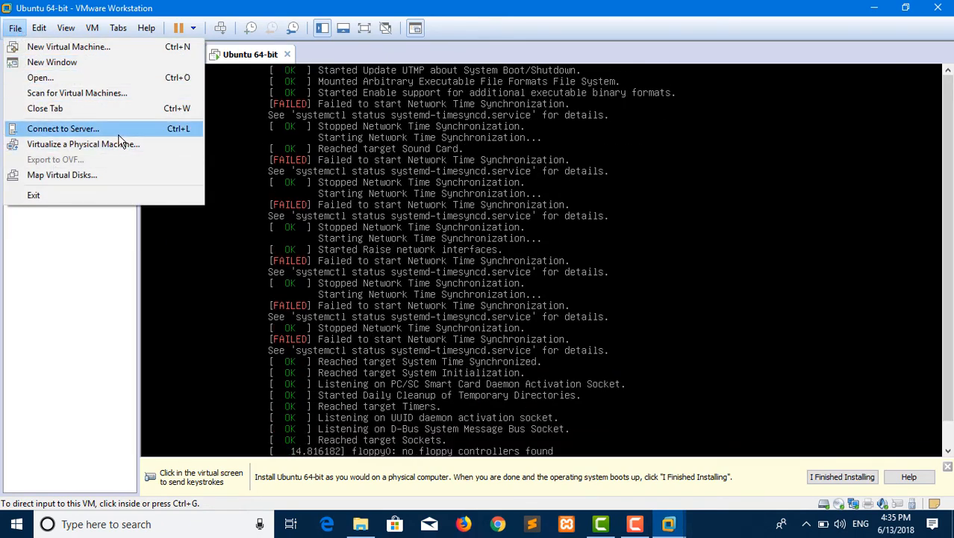
pyautogui.click(88, 264)
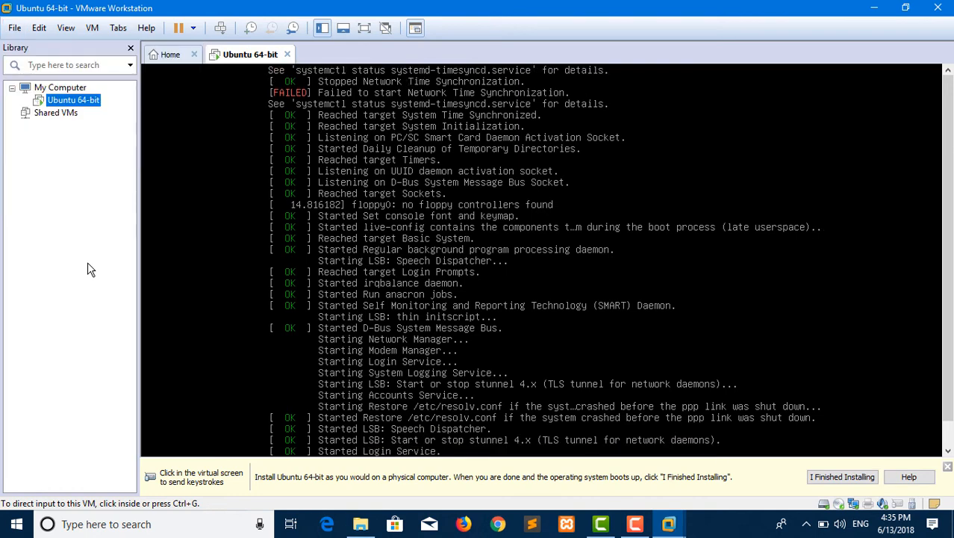
# Release input from the booting virtual machine and dismiss the operating system installation reminder below its display
pyautogui.click(247, 260)
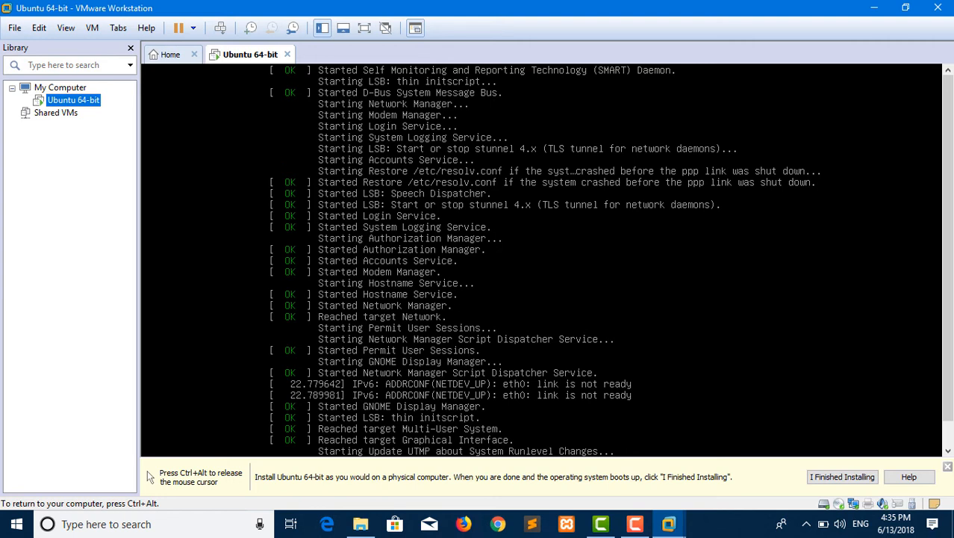
pyautogui.hotkey('ctrl', 'alt')
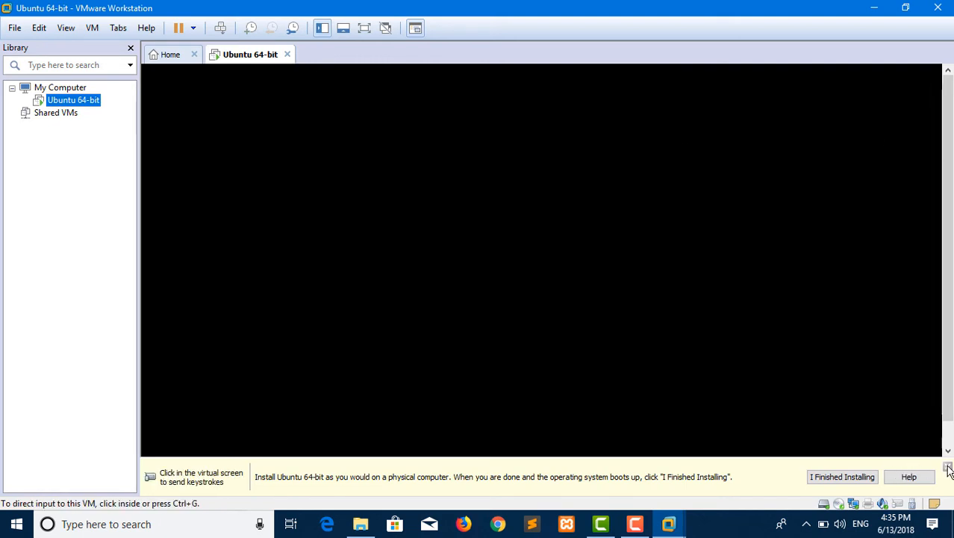
pyautogui.click(947, 468)
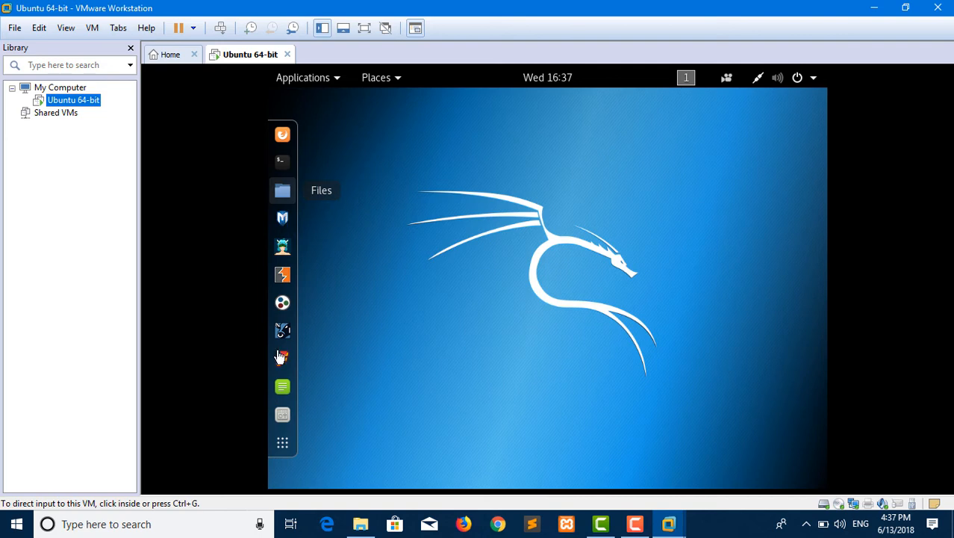
# Browse all pages of Kali's applications overview, including the contents of the 05 password attacks folder
pyautogui.click(284, 442)
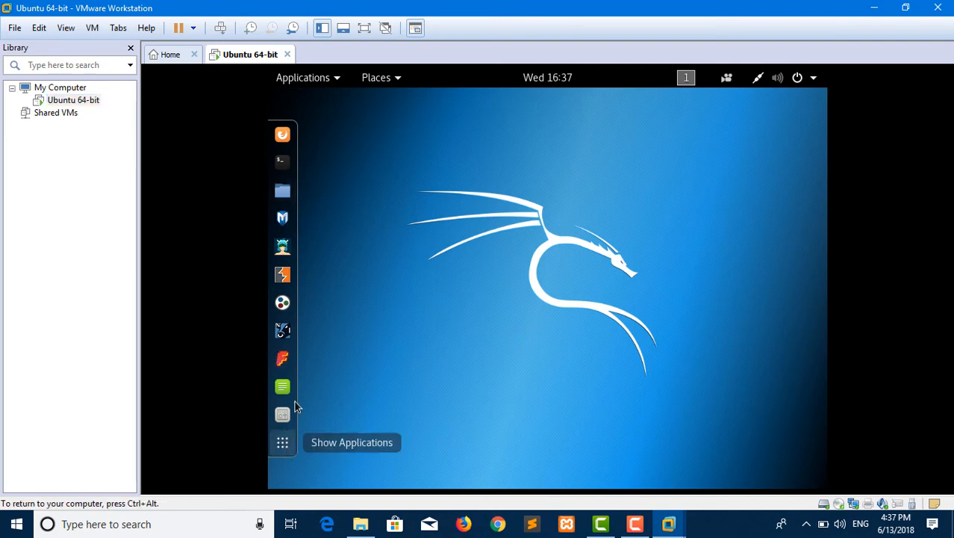
pyautogui.click(284, 448)
pyautogui.click(841, 474)
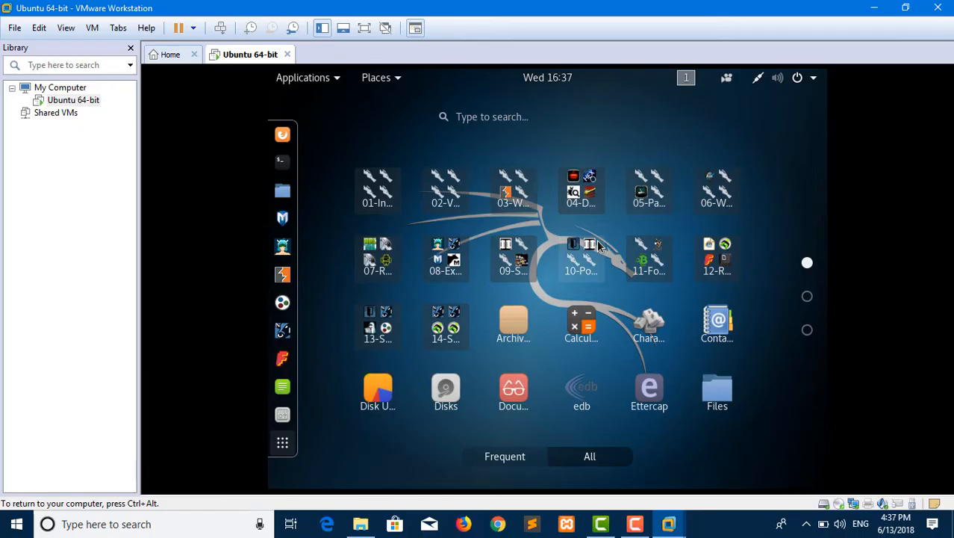
pyautogui.click(652, 172)
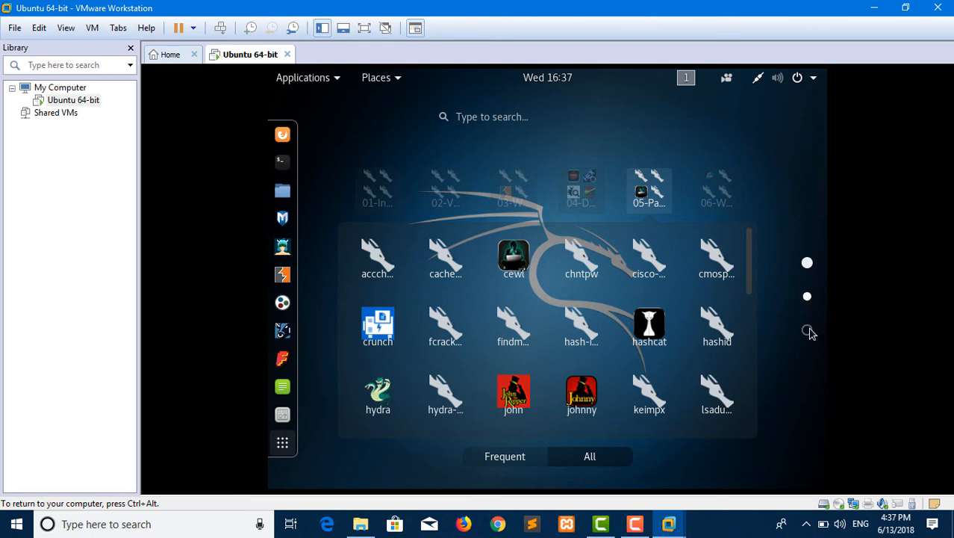
pyautogui.scroll(-1, 810, 329)
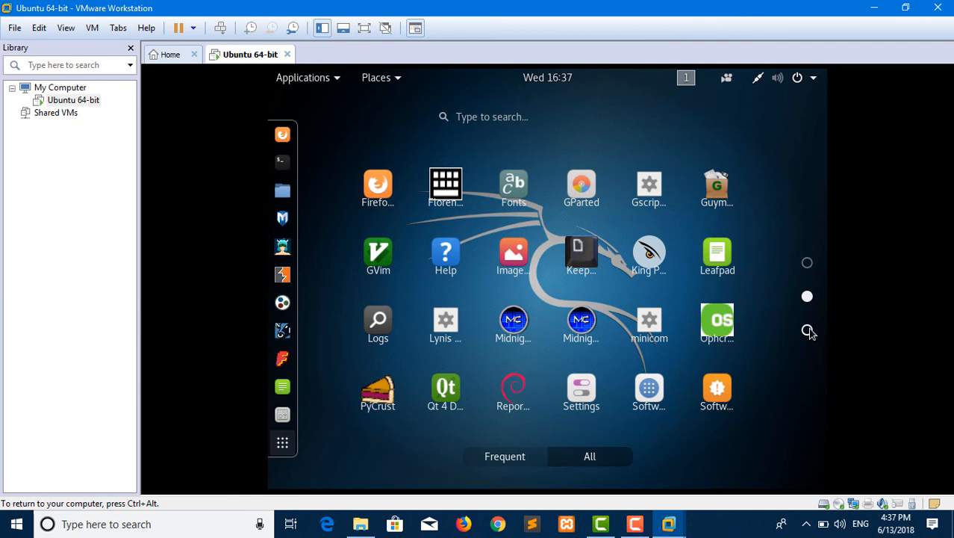
pyautogui.scroll(-1, 811, 333)
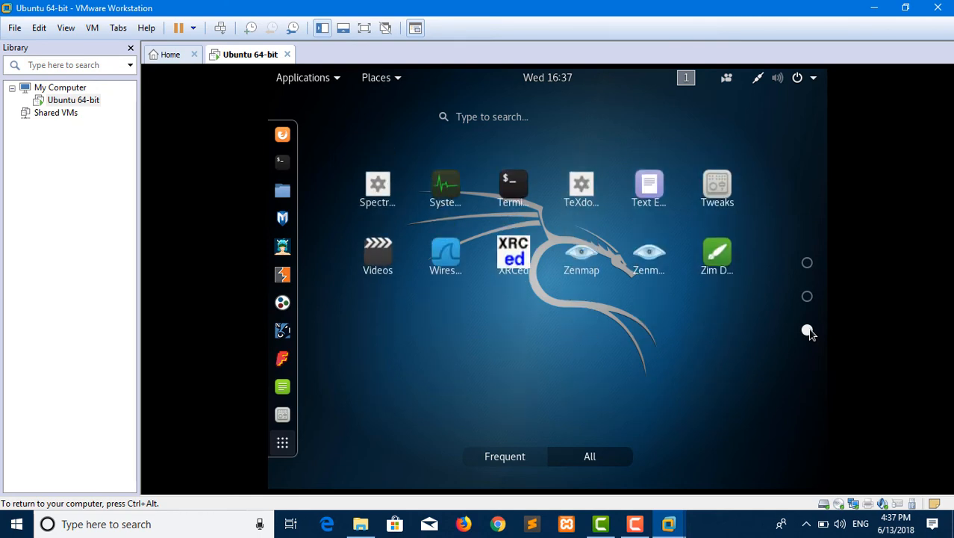
# Look through the tool categories in Kali's application list and view the calendar, closing both to return to the desktop
pyautogui.click(337, 84)
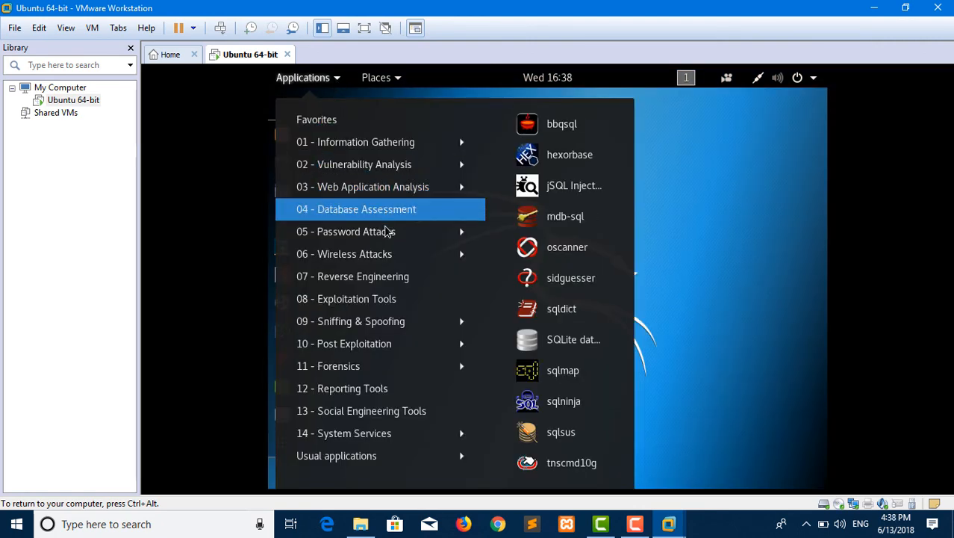
pyautogui.moveTo(387, 232)
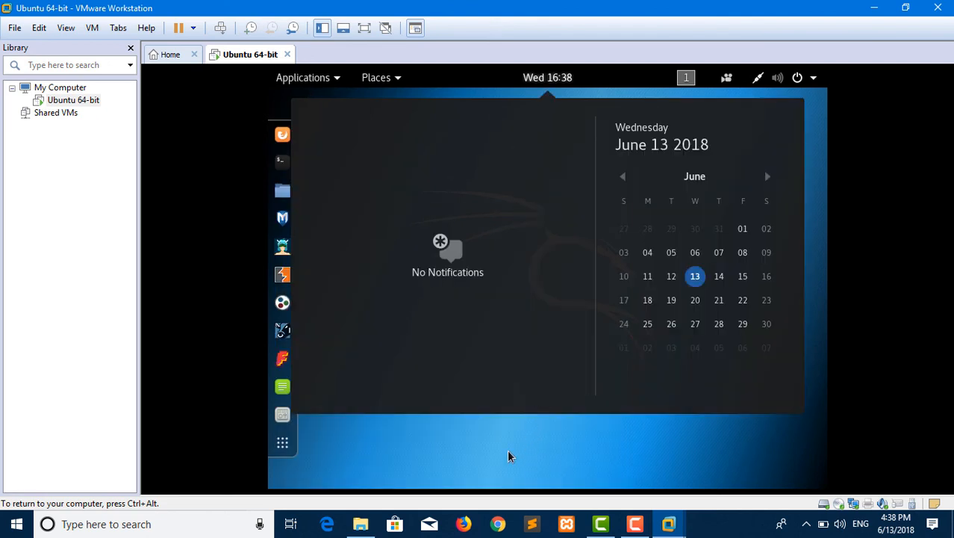
pyautogui.click(505, 455)
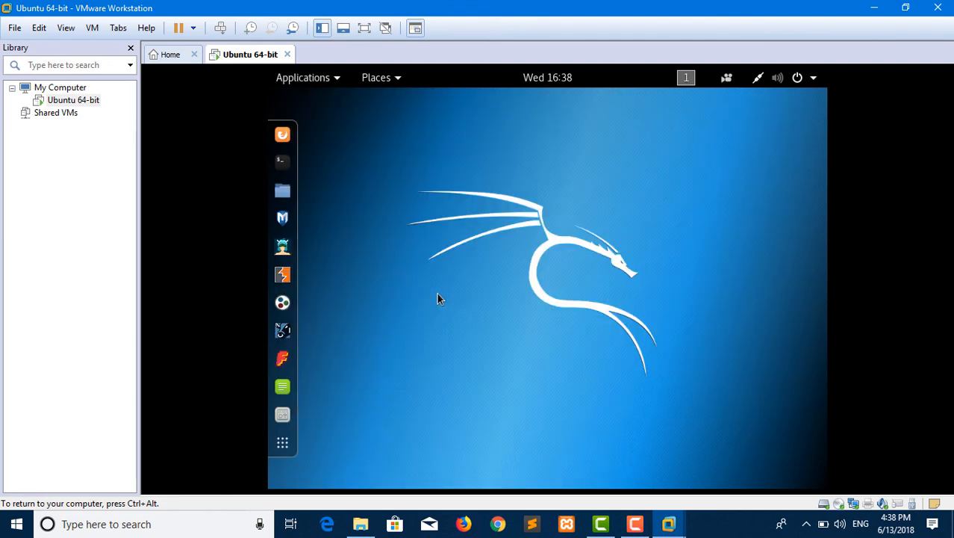
# Examine the server name, user name and password fields for connecting to a remote server, and cancel without connecting
pyautogui.click(93, 29)
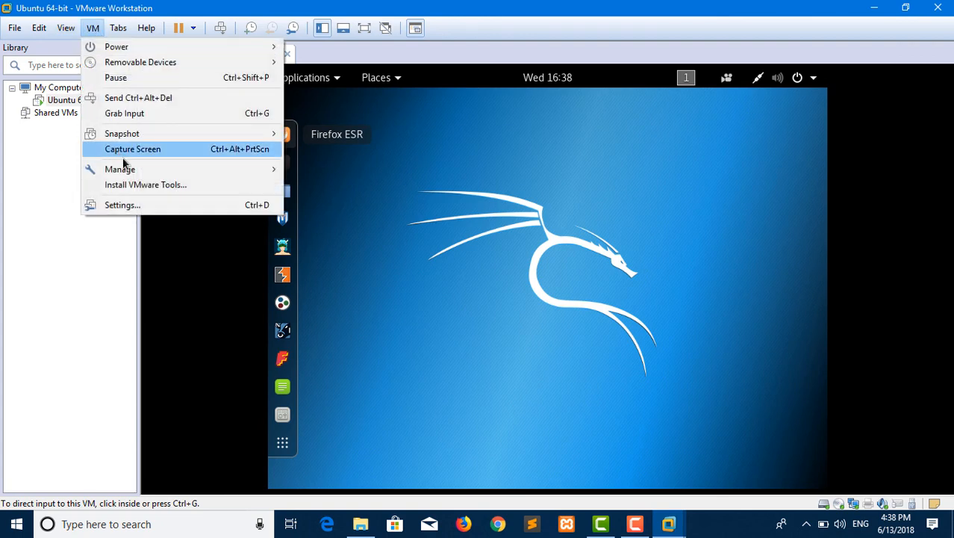
pyautogui.moveTo(206, 171)
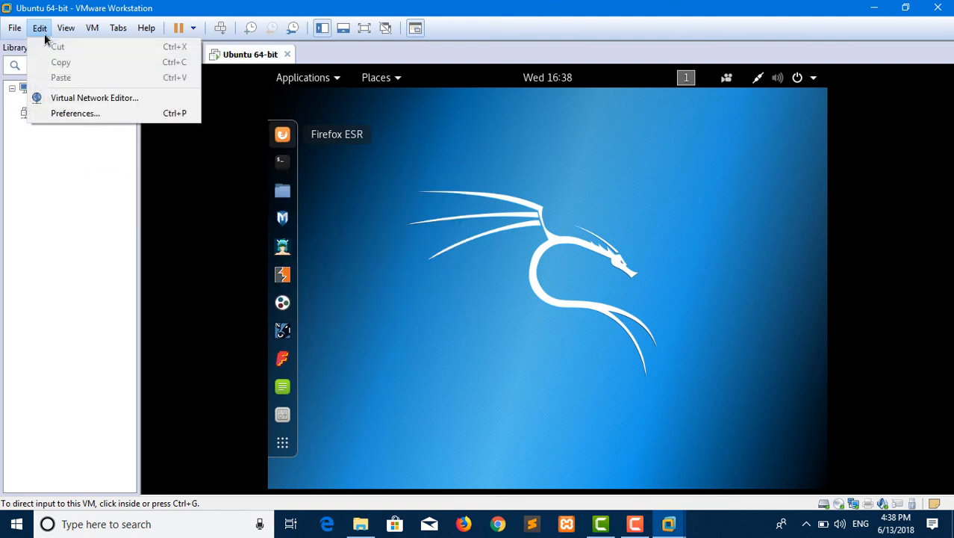
pyautogui.moveTo(19, 34)
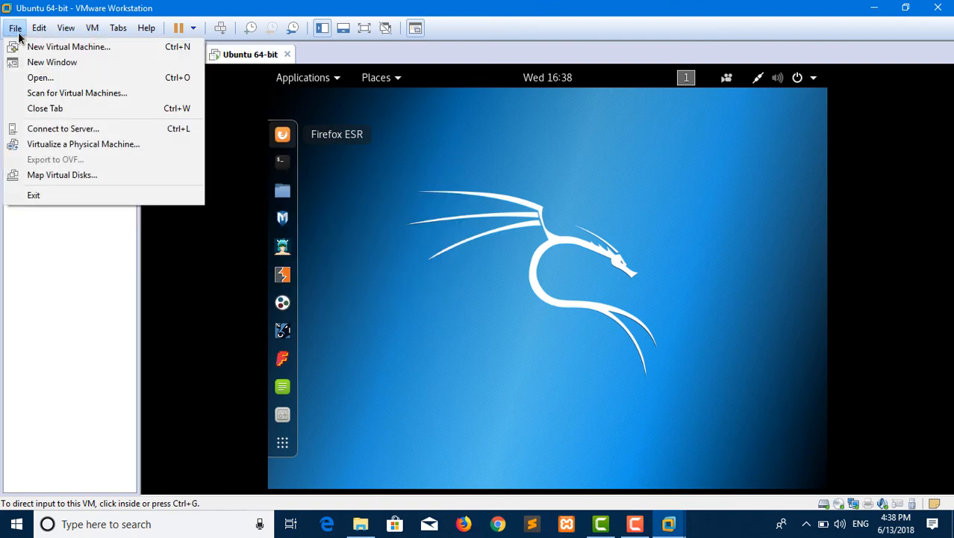
pyautogui.click(82, 130)
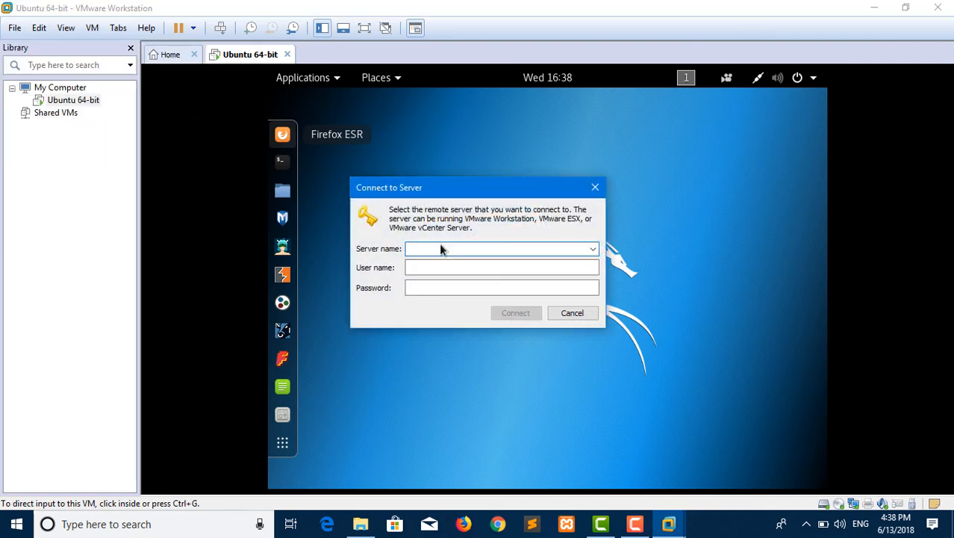
pyautogui.click(594, 248)
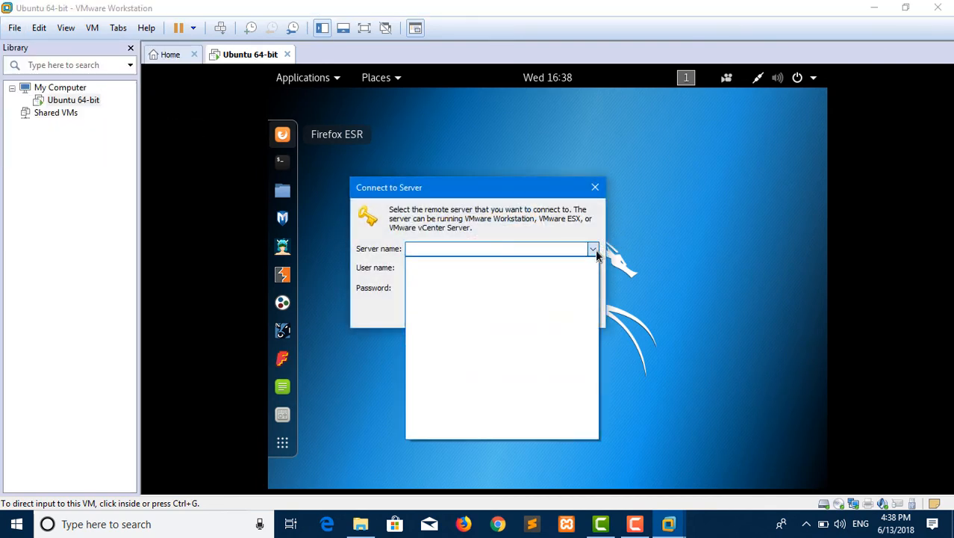
pyautogui.click(491, 248)
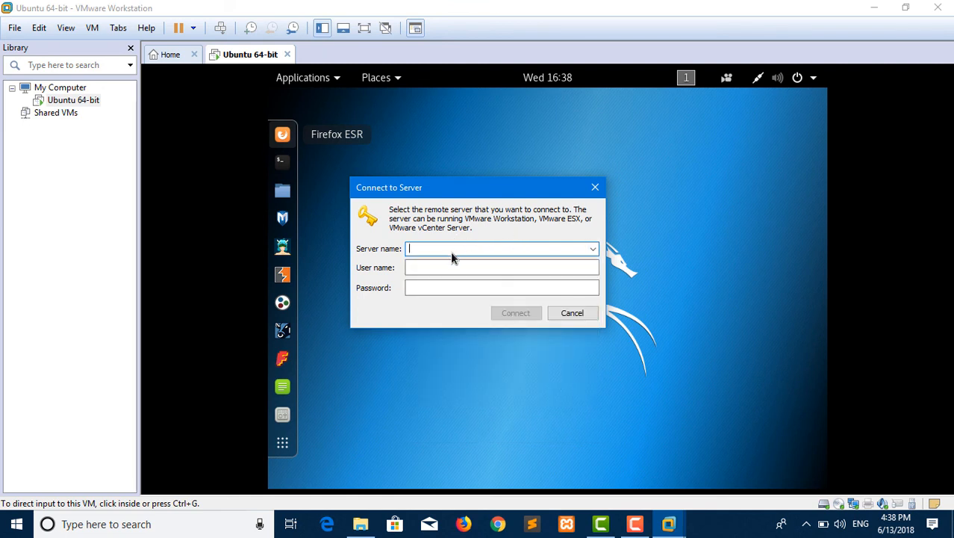
pyautogui.click(443, 270)
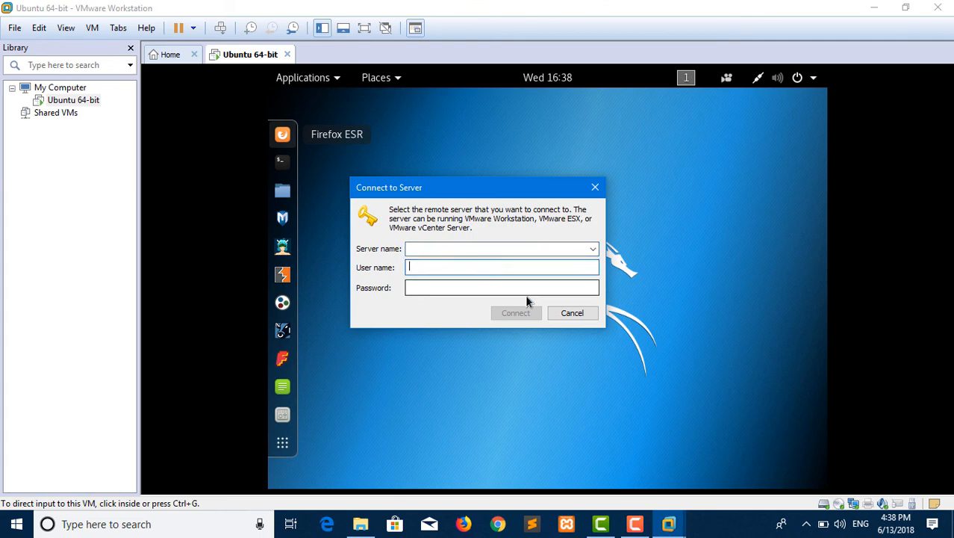
pyautogui.click(572, 313)
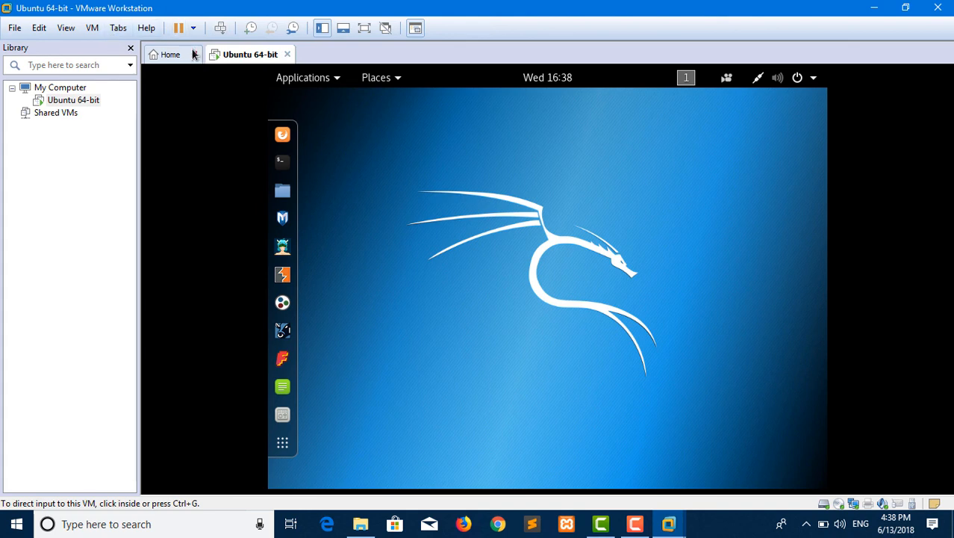
# Show the Kali virtual machine in full screen and return it to the windowed view
pyautogui.click(91, 28)
pyautogui.moveTo(66, 30)
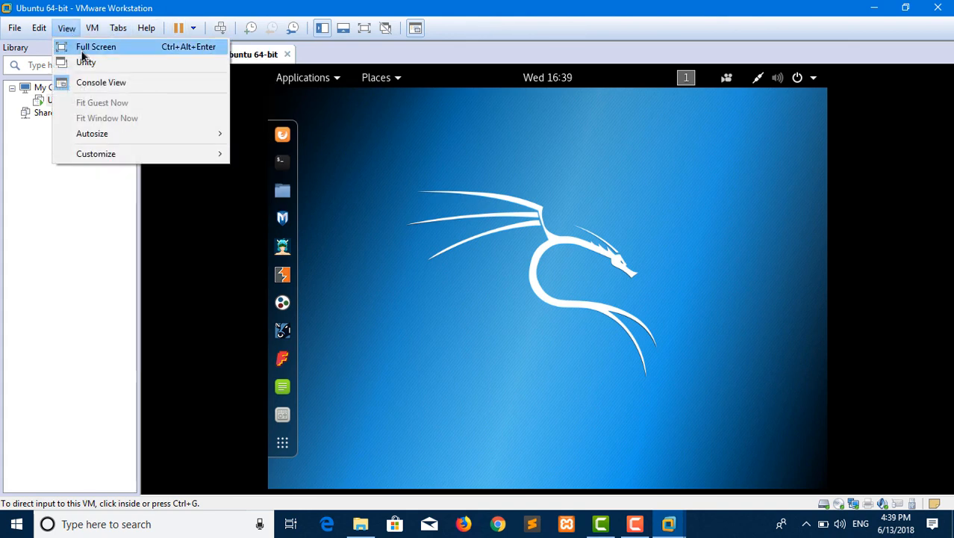
pyautogui.click(84, 48)
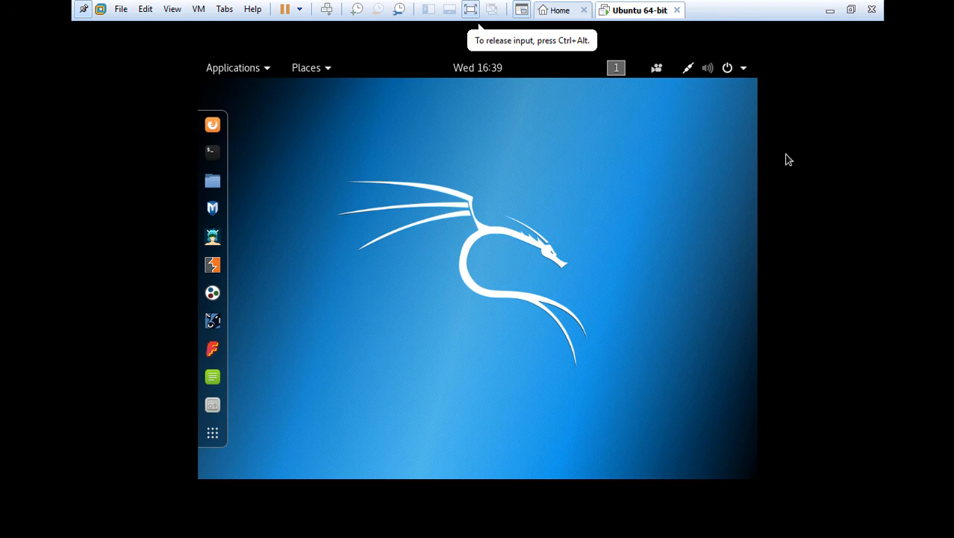
pyautogui.click(471, 10)
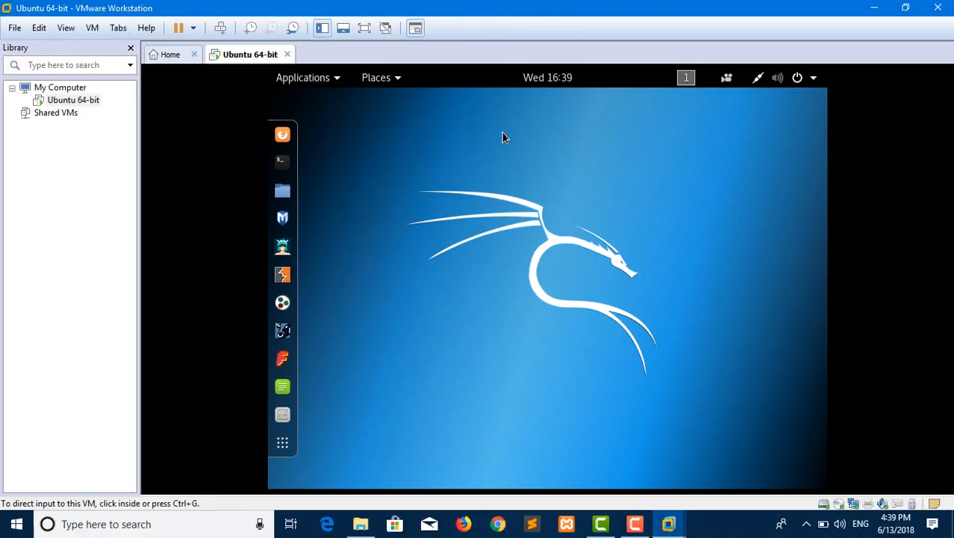